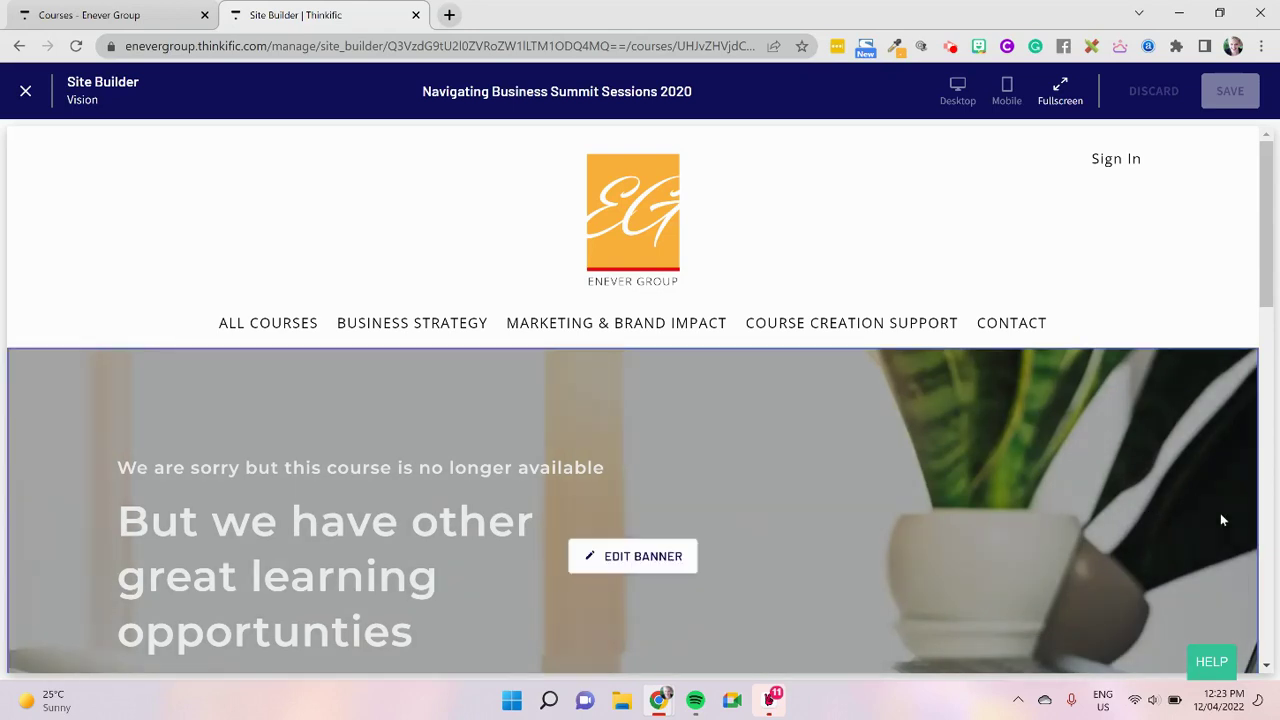
# Scroll through the full-screen preview of the course-unavailable banner and category tiles.
pyautogui.scroll(-1, 1128, 463)
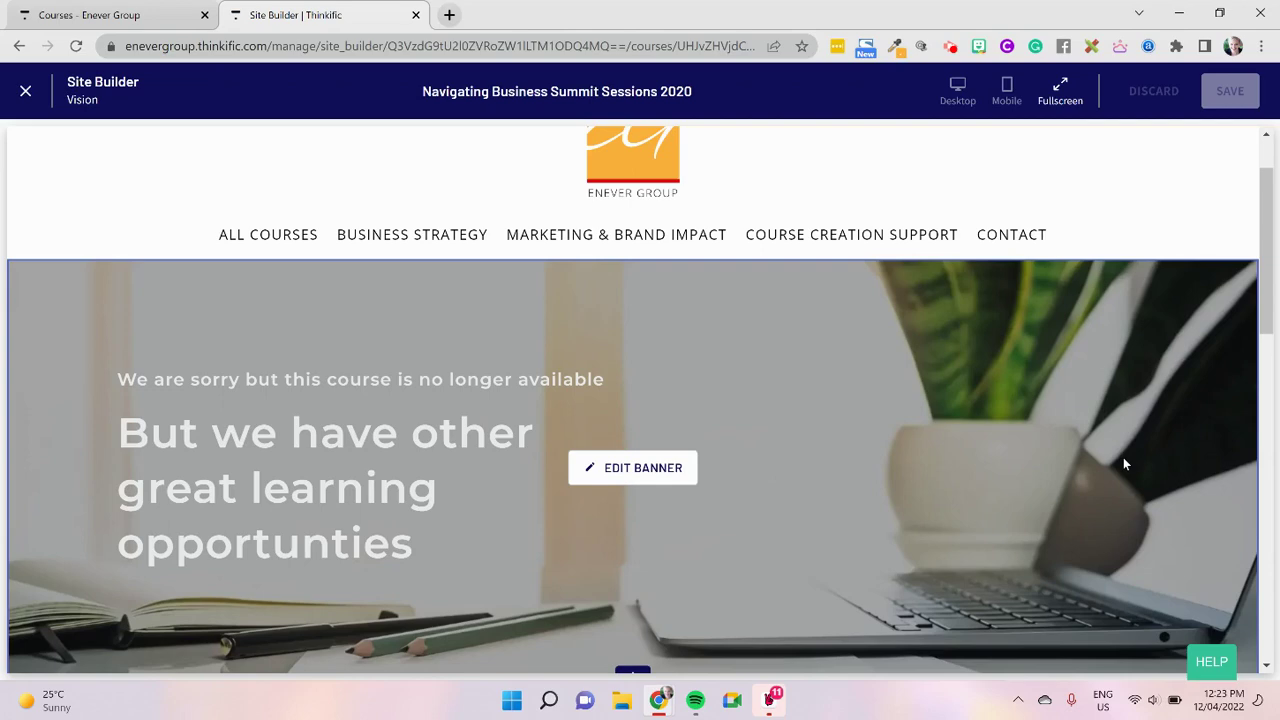
pyautogui.scroll(-1, 955, 462)
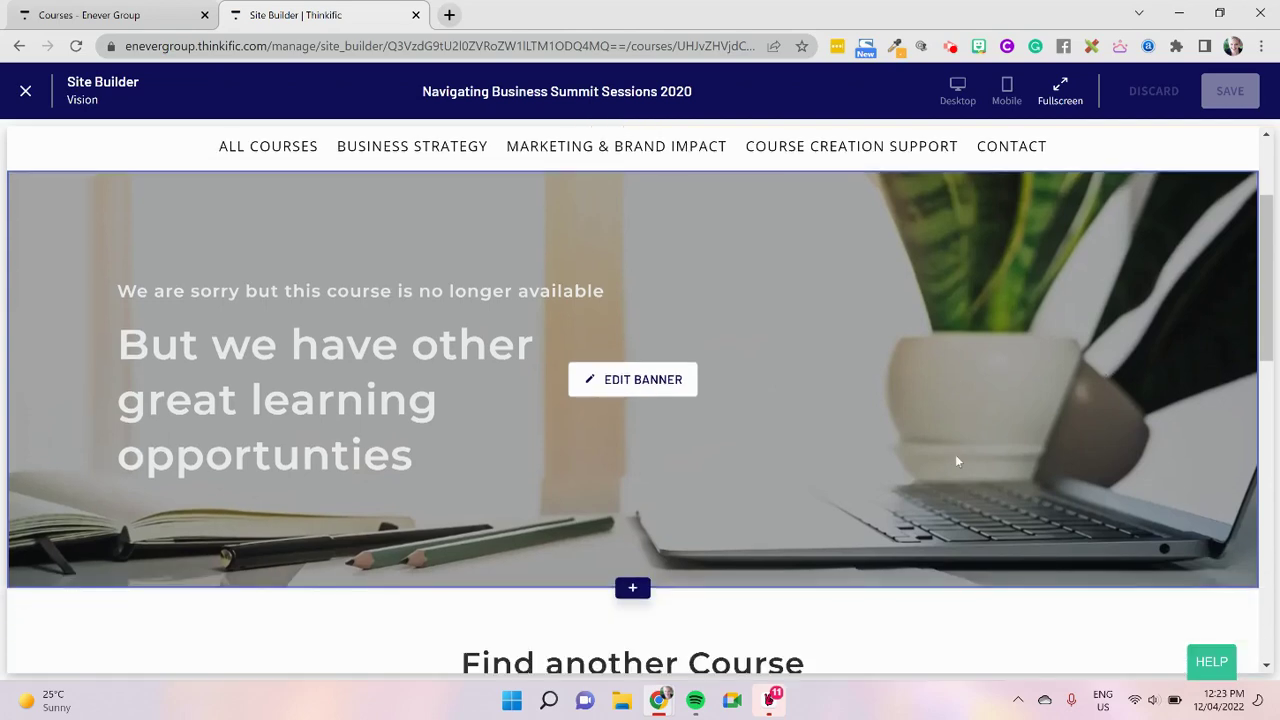
pyautogui.scroll(-4, 957, 461)
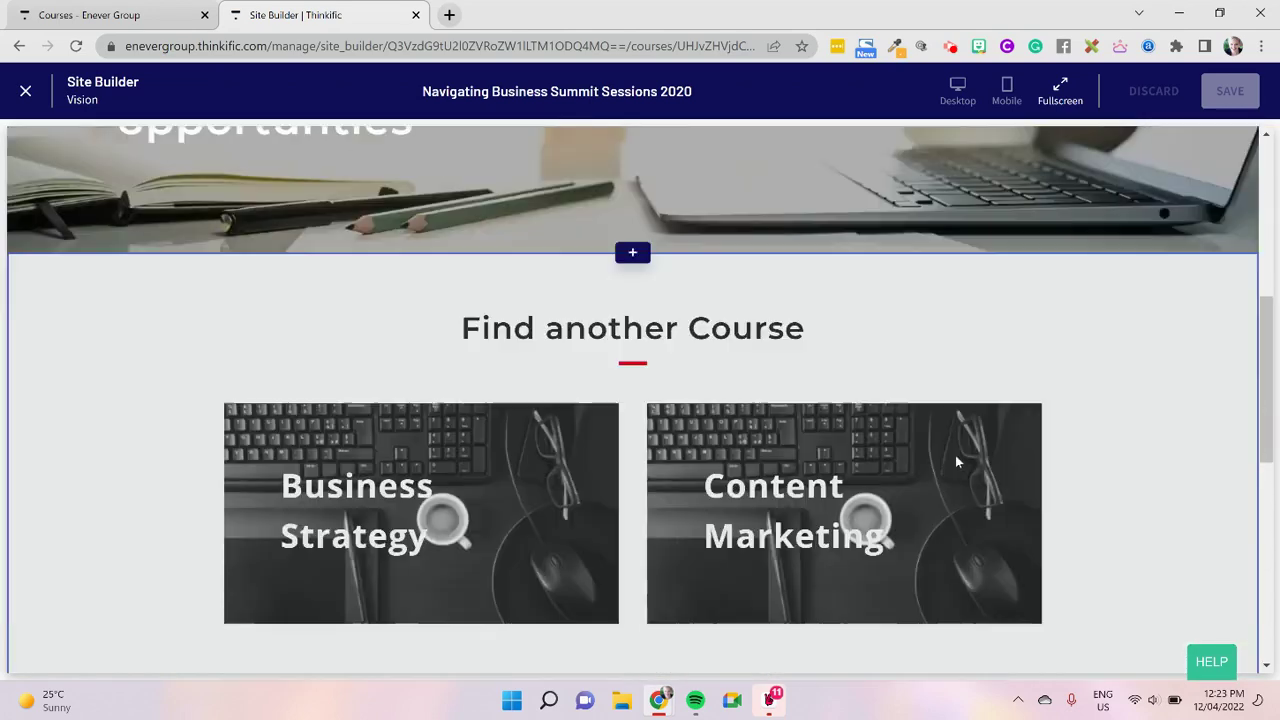
pyautogui.scroll(-5, 955, 462)
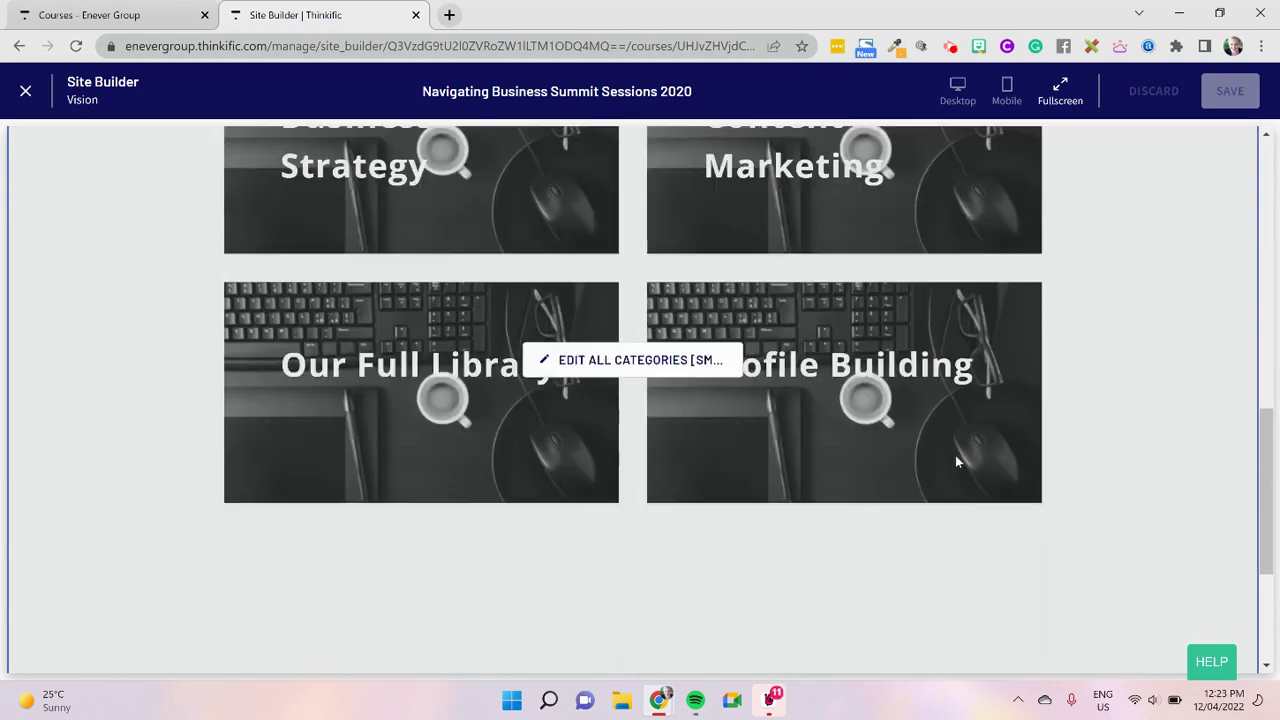
pyautogui.scroll(-2, 1028, 455)
pyautogui.scroll(8, 1028, 456)
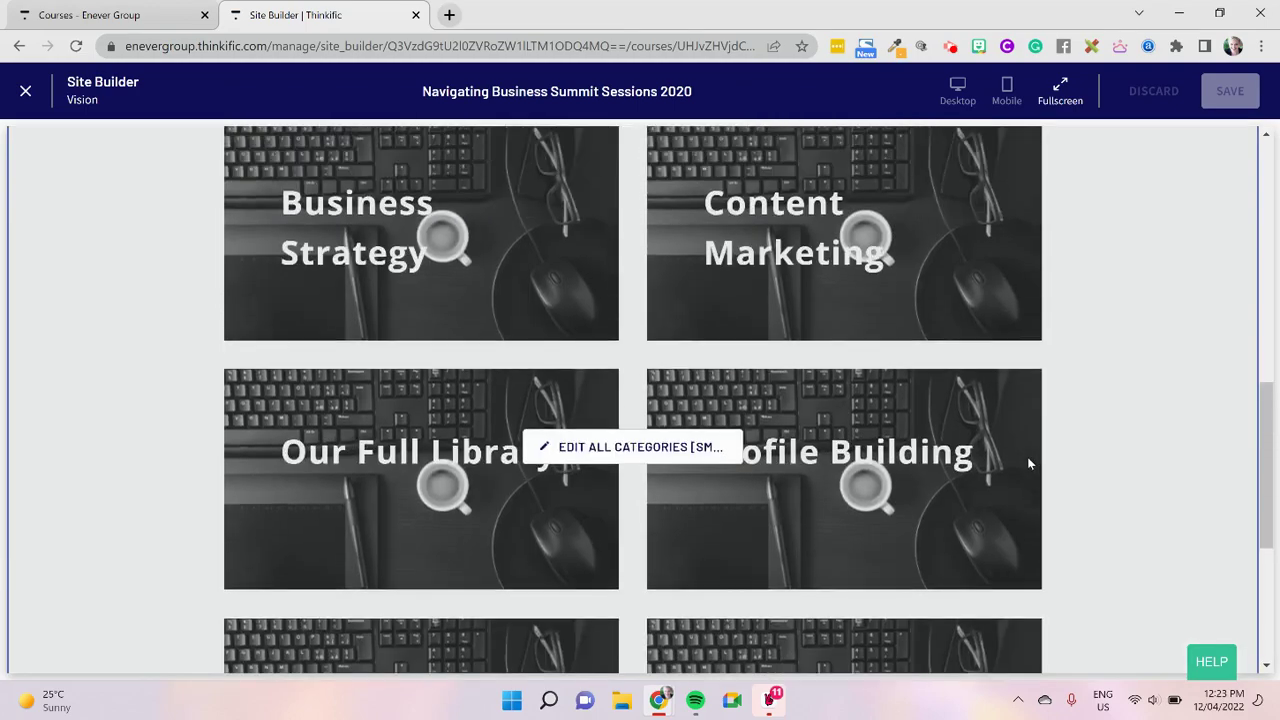
pyautogui.scroll(5, 1027, 463)
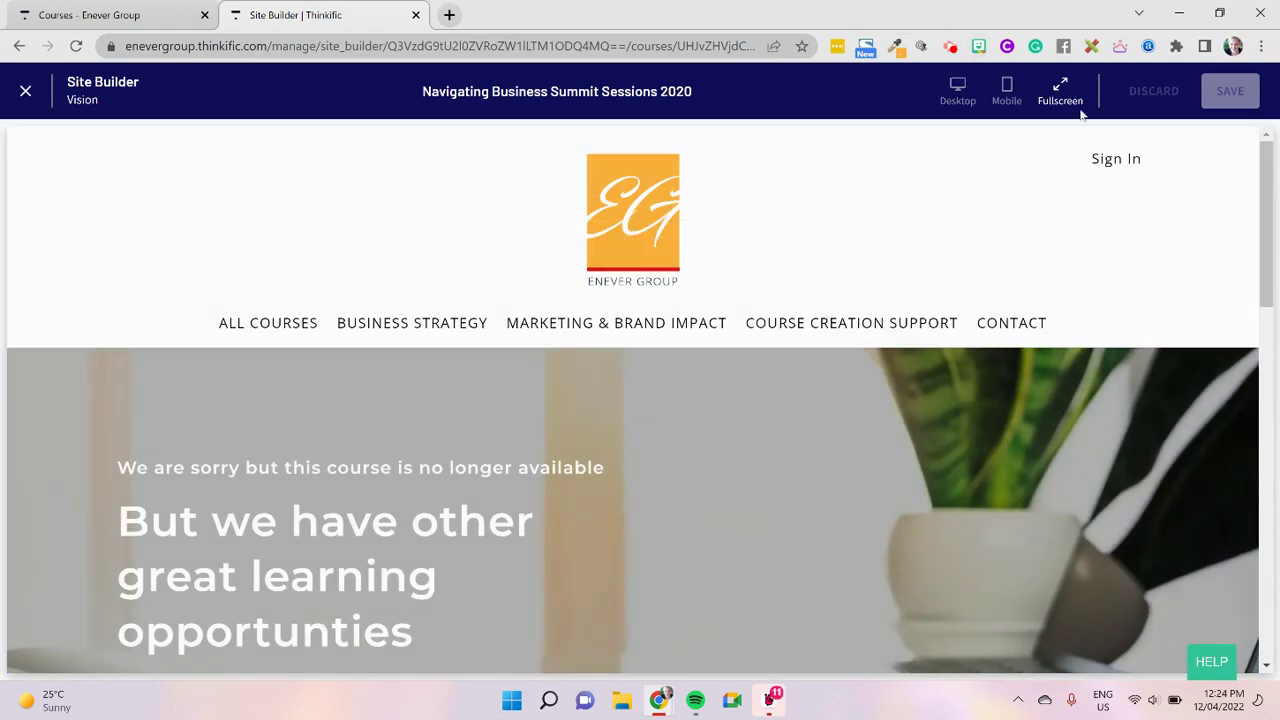
# Exit the full-screen preview and open the Banner section's settings.
pyautogui.click(952, 95)
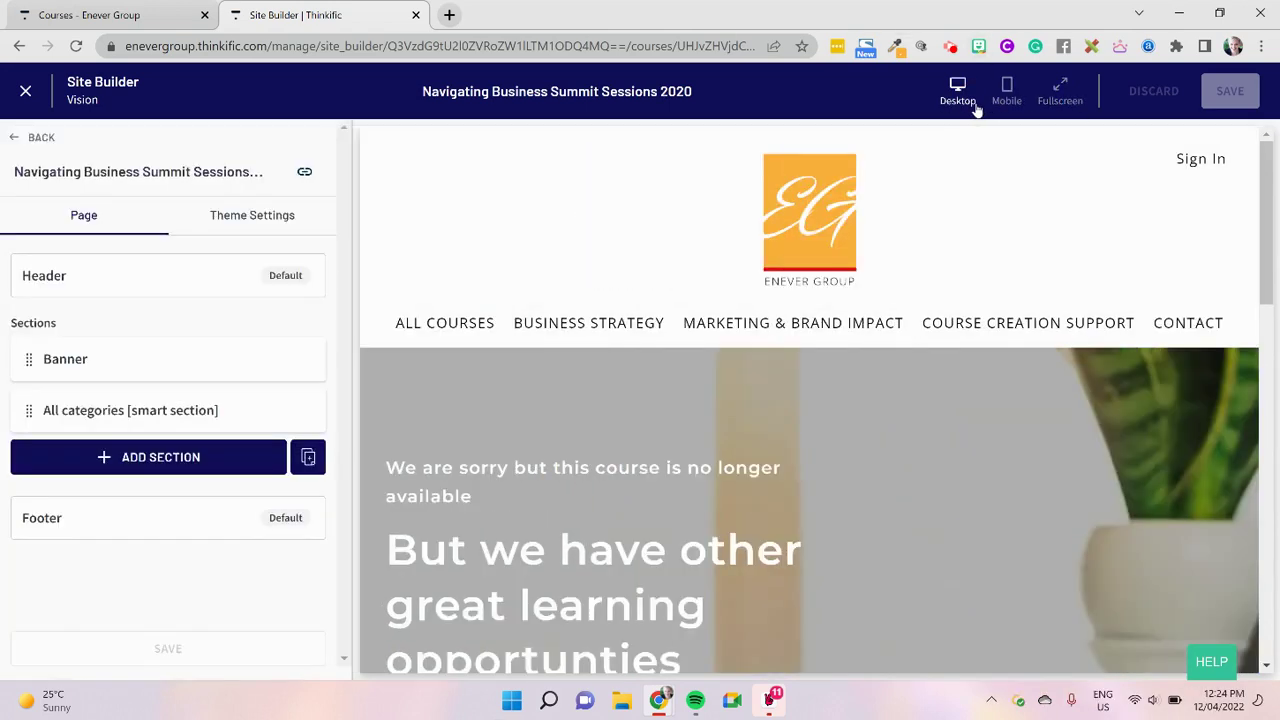
pyautogui.click(220, 376)
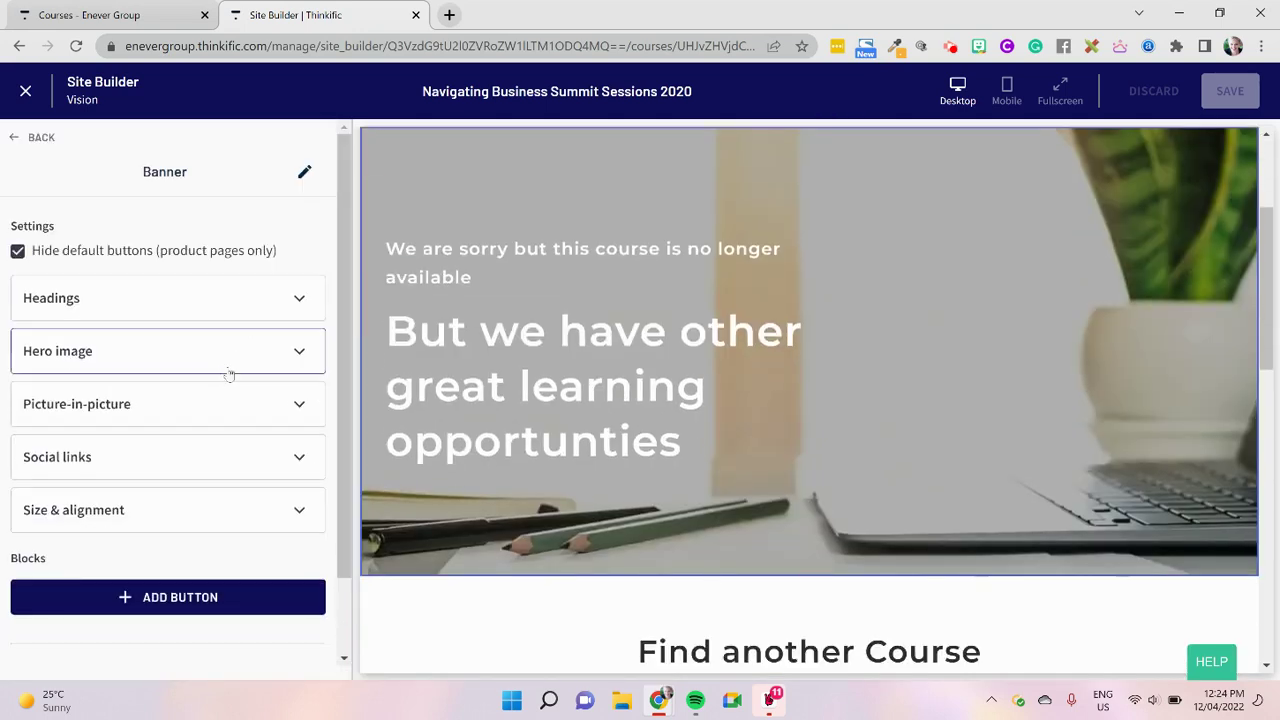
pyautogui.scroll(-1, 215, 446)
pyautogui.scroll(1, 215, 446)
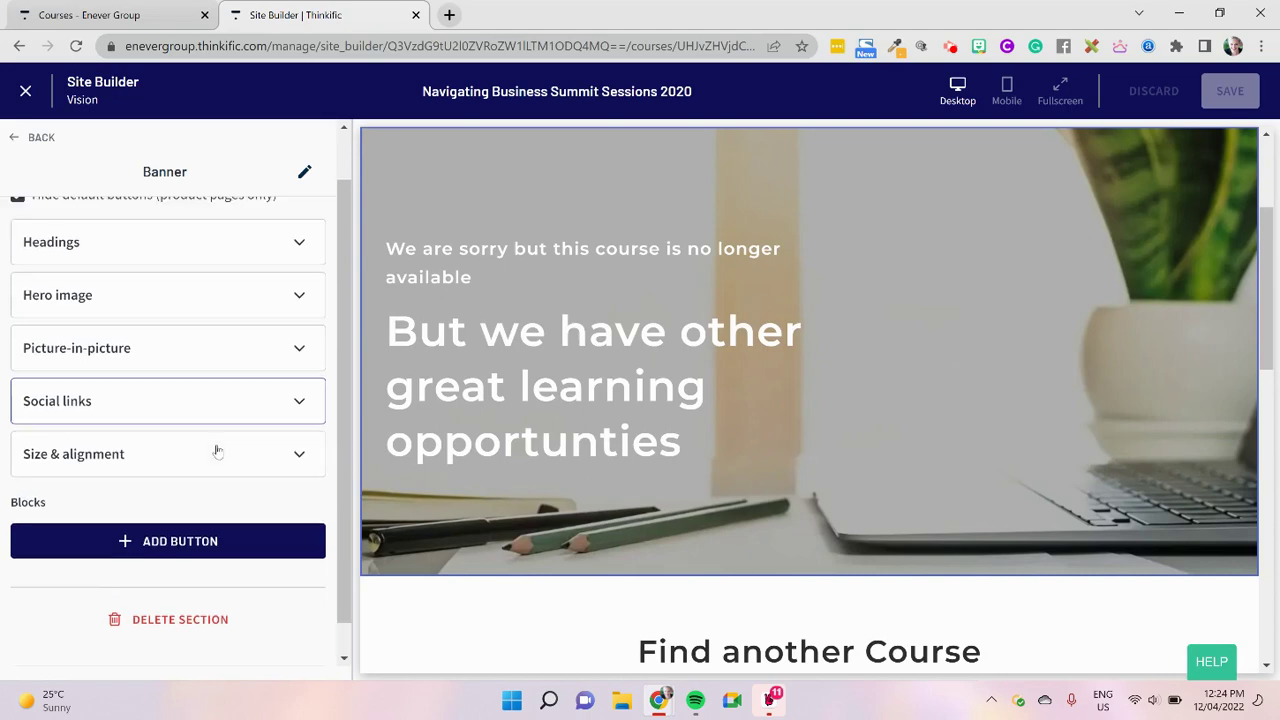
# Expand the banner's Headings, Hero image, Size & alignment and Social links panels.
pyautogui.click(233, 305)
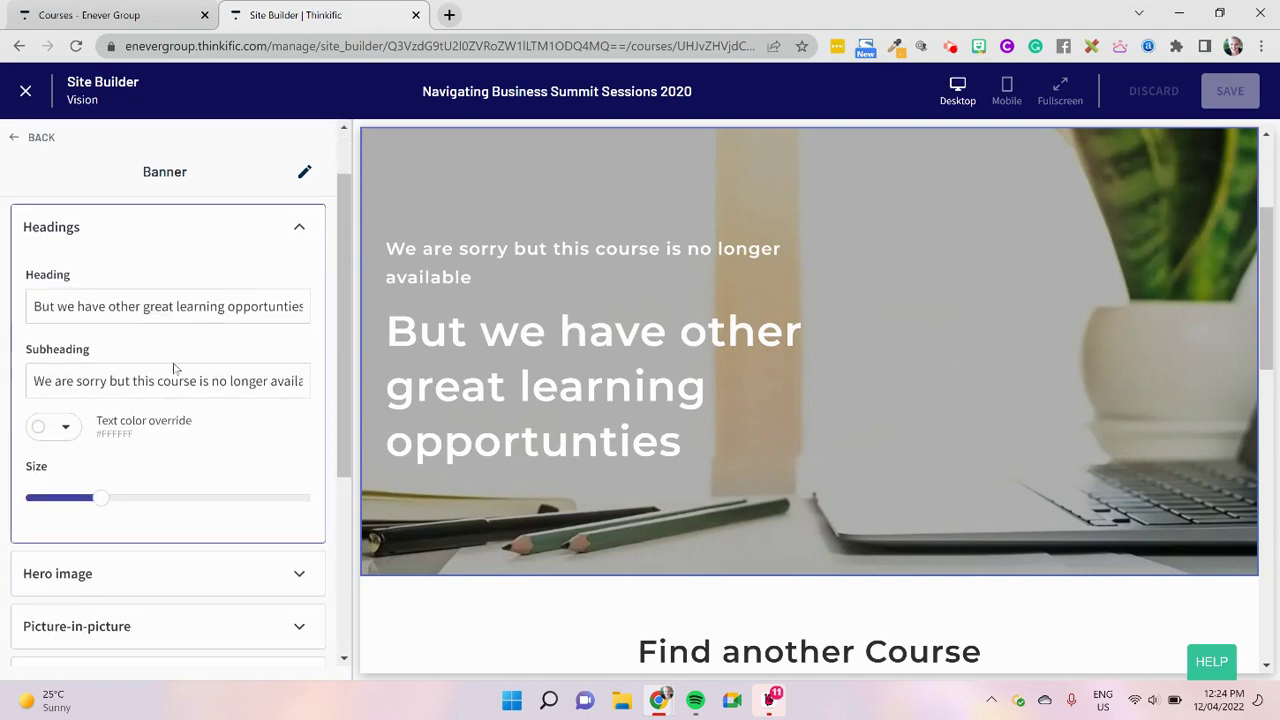
pyautogui.click(157, 488)
pyautogui.scroll(-3, 157, 488)
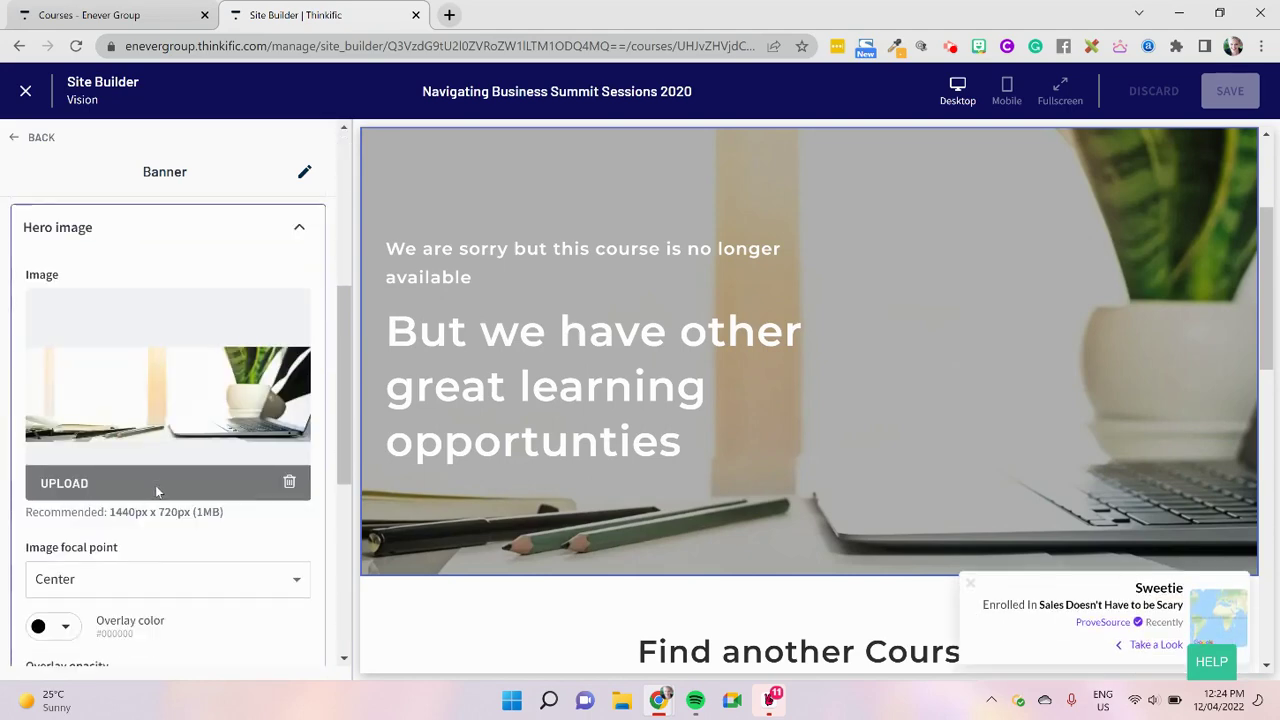
pyautogui.scroll(-3, 160, 494)
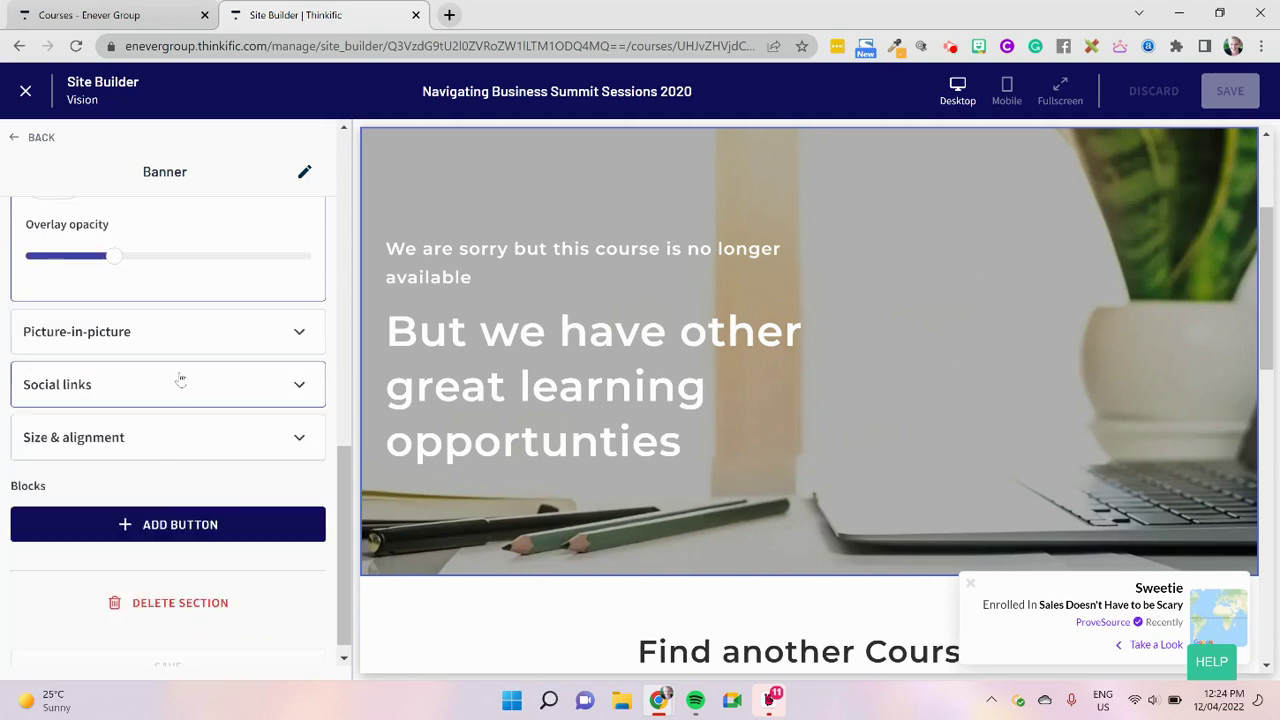
pyautogui.click(172, 437)
pyautogui.scroll(-2, 177, 429)
pyautogui.scroll(3, 177, 423)
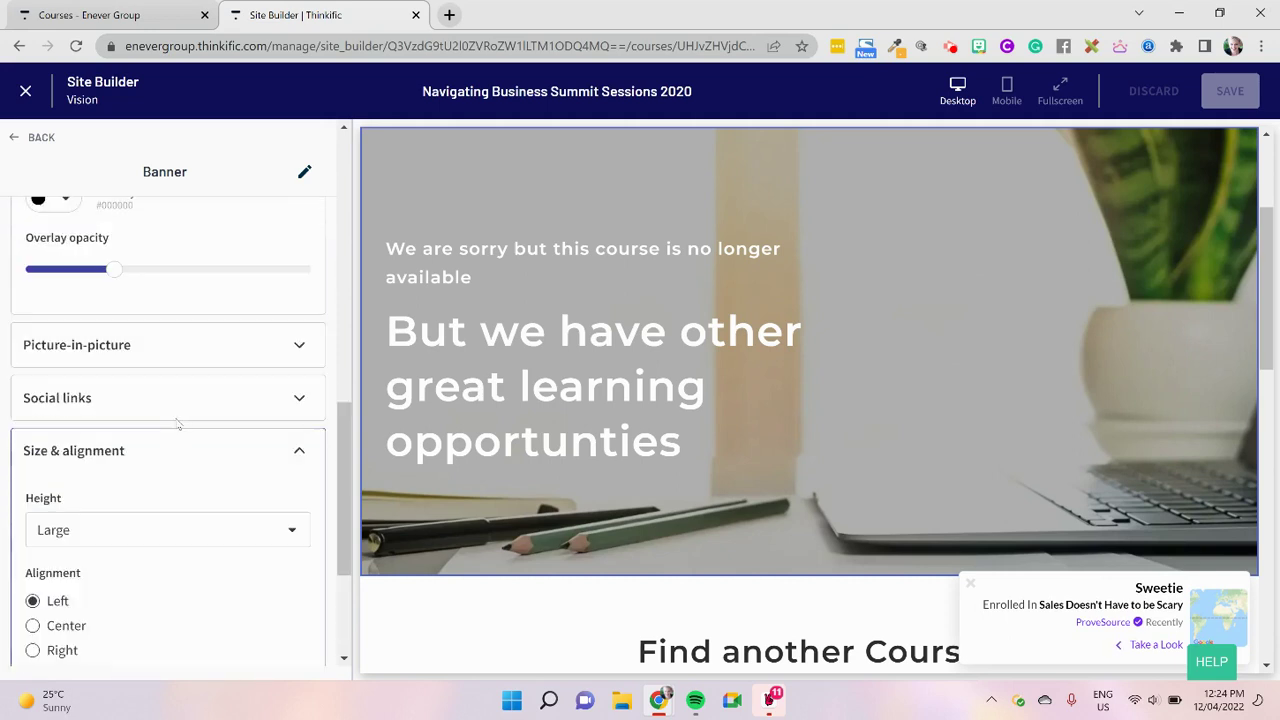
pyautogui.click(171, 423)
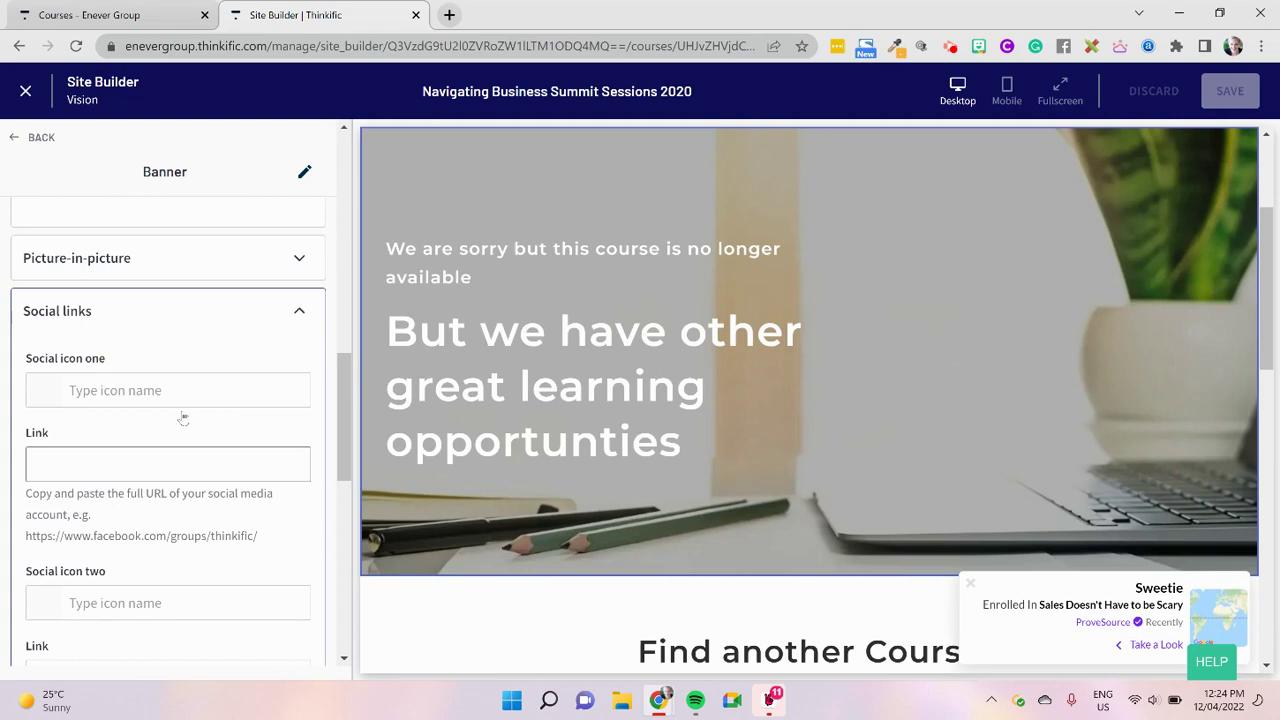
pyautogui.scroll(4, 183, 417)
pyautogui.scroll(2, 185, 411)
pyautogui.scroll(-10, 186, 415)
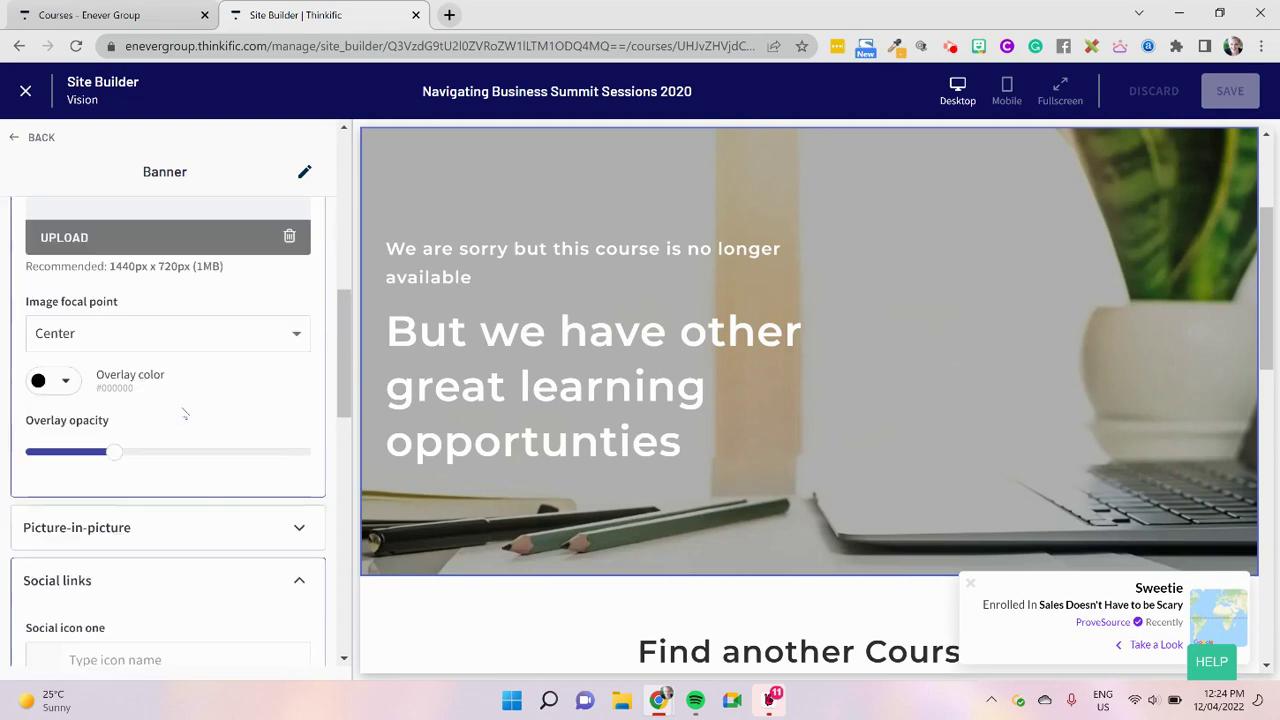
pyautogui.scroll(-4, 177, 440)
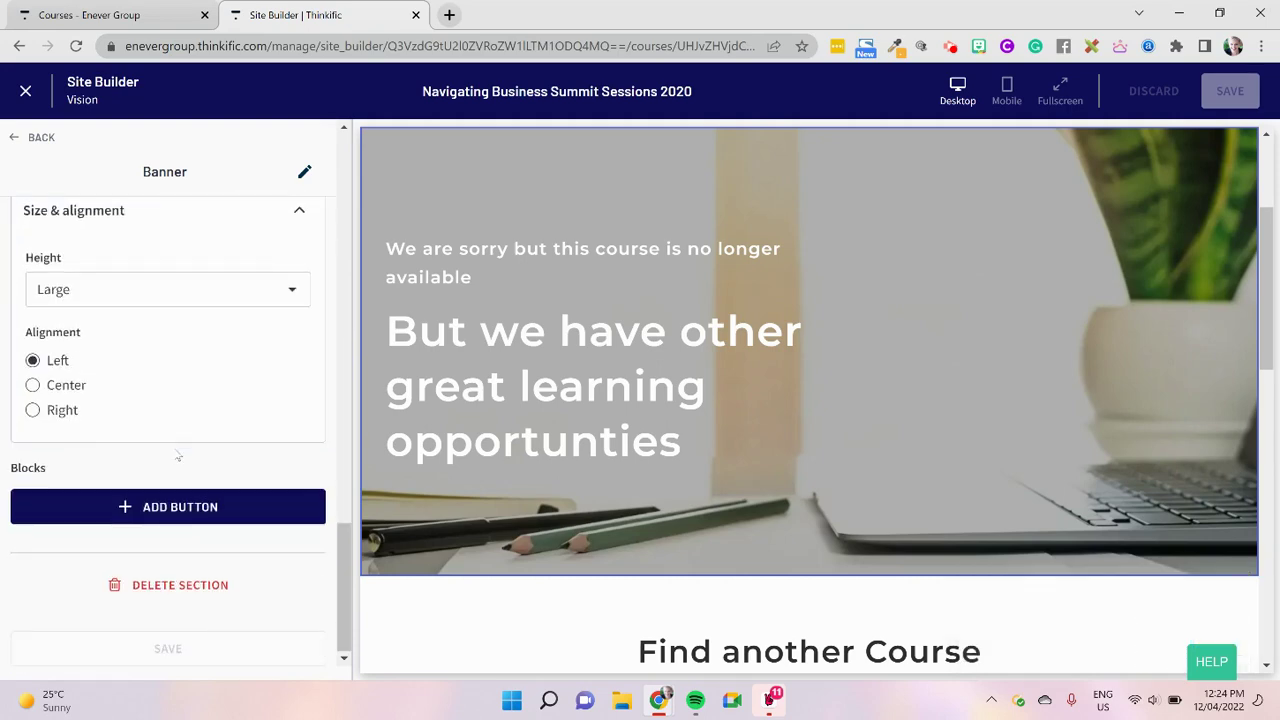
# Add a 'Call to action' button block to the banner.
pyautogui.click(180, 508)
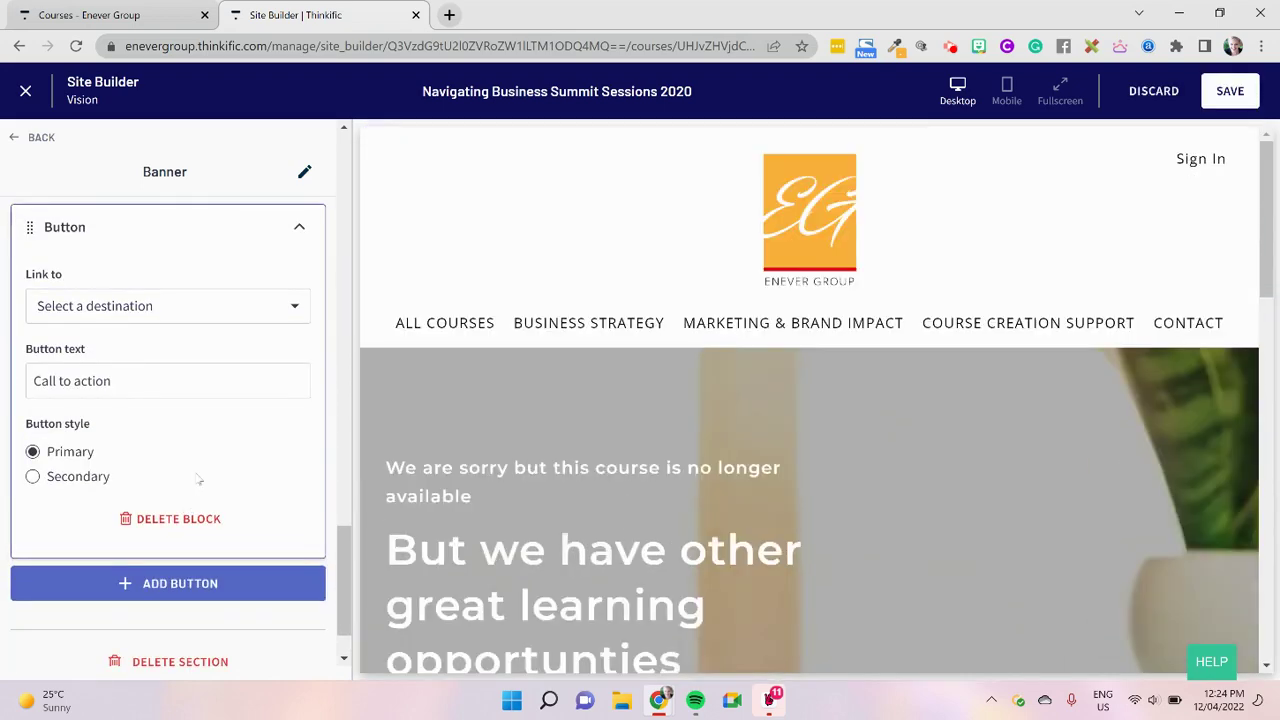
pyautogui.scroll(4, 197, 482)
pyautogui.scroll(10, 199, 478)
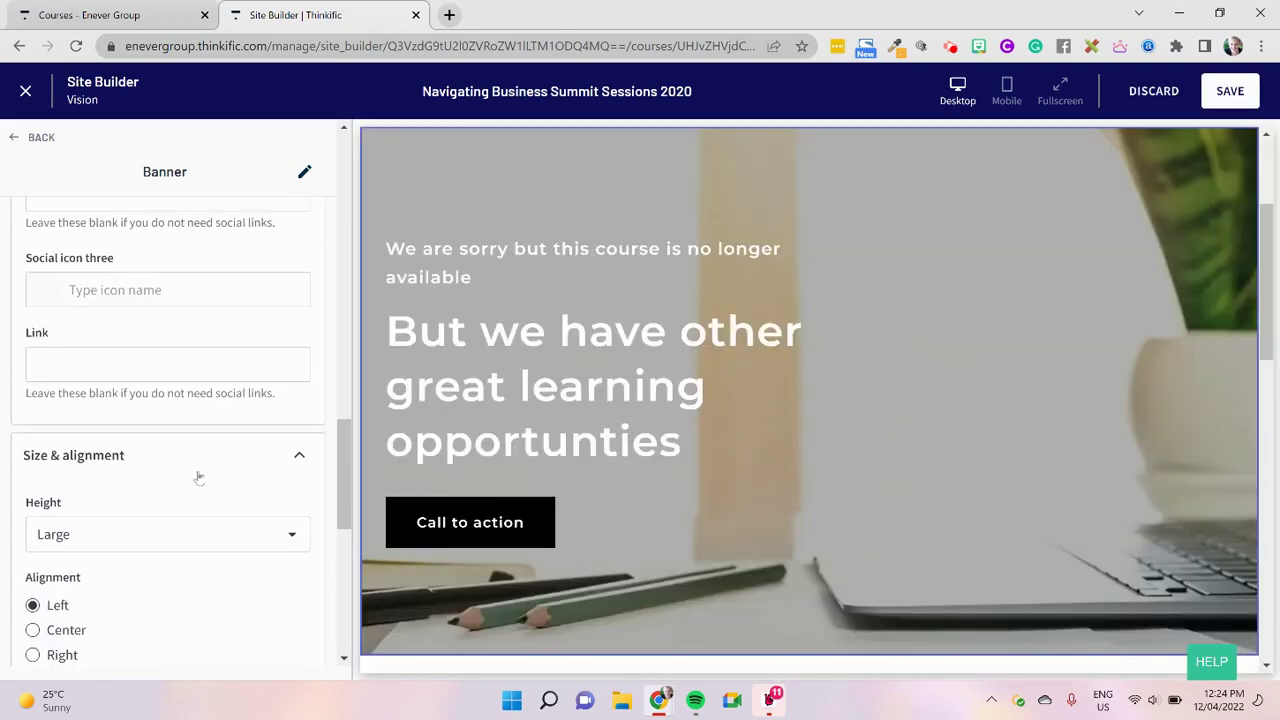
pyautogui.scroll(3, 198, 471)
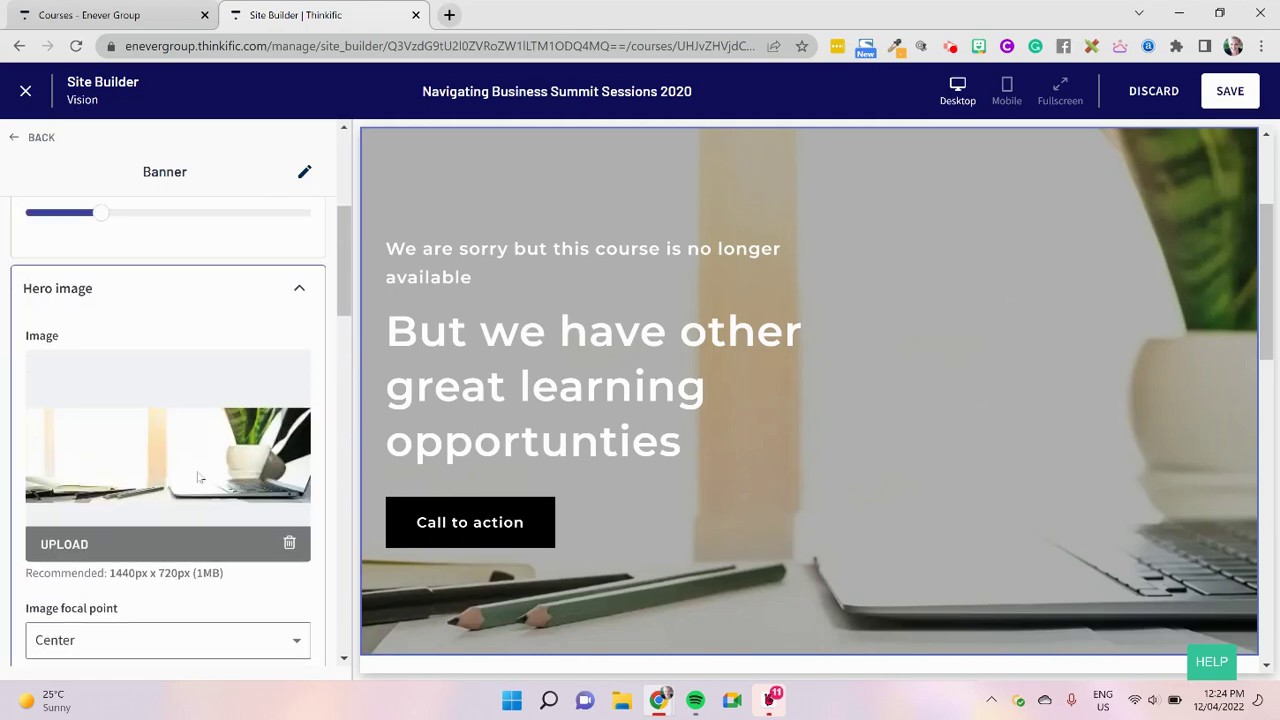
pyautogui.scroll(-15, 198, 478)
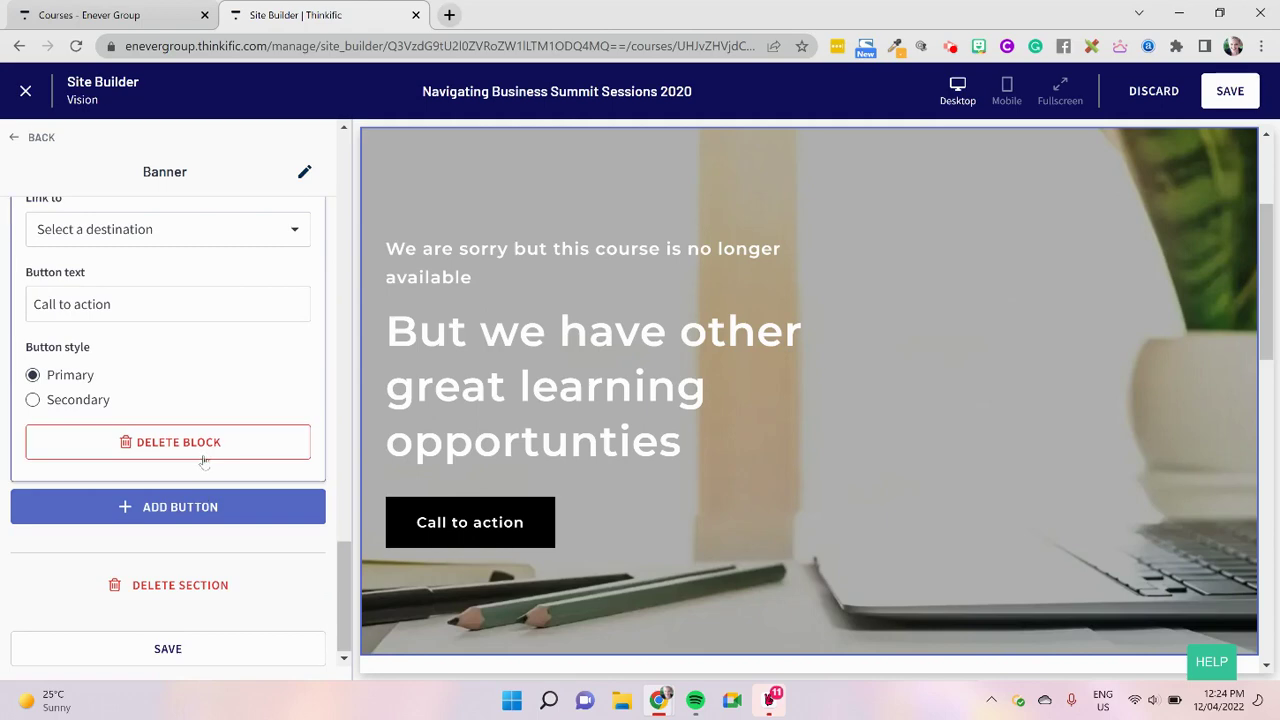
# Delete the 'Call to action' button so the banner keeps only its headings.
pyautogui.click(203, 459)
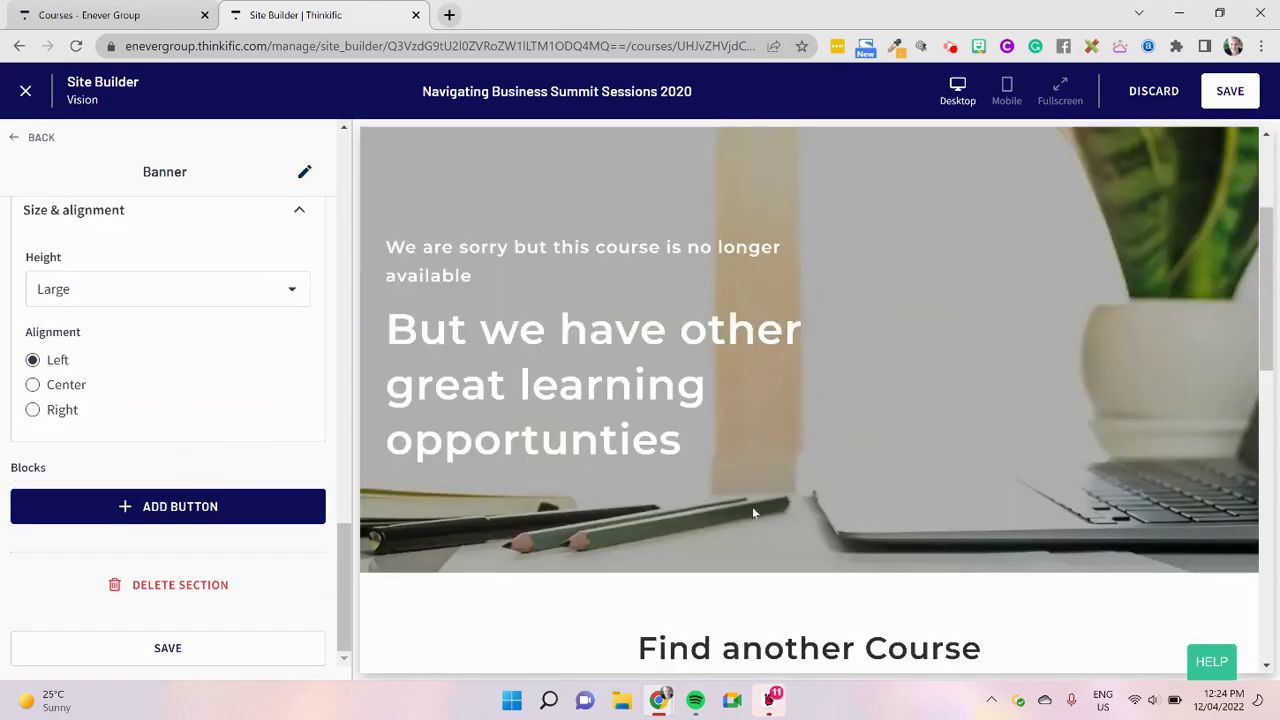
pyautogui.scroll(10, 206, 413)
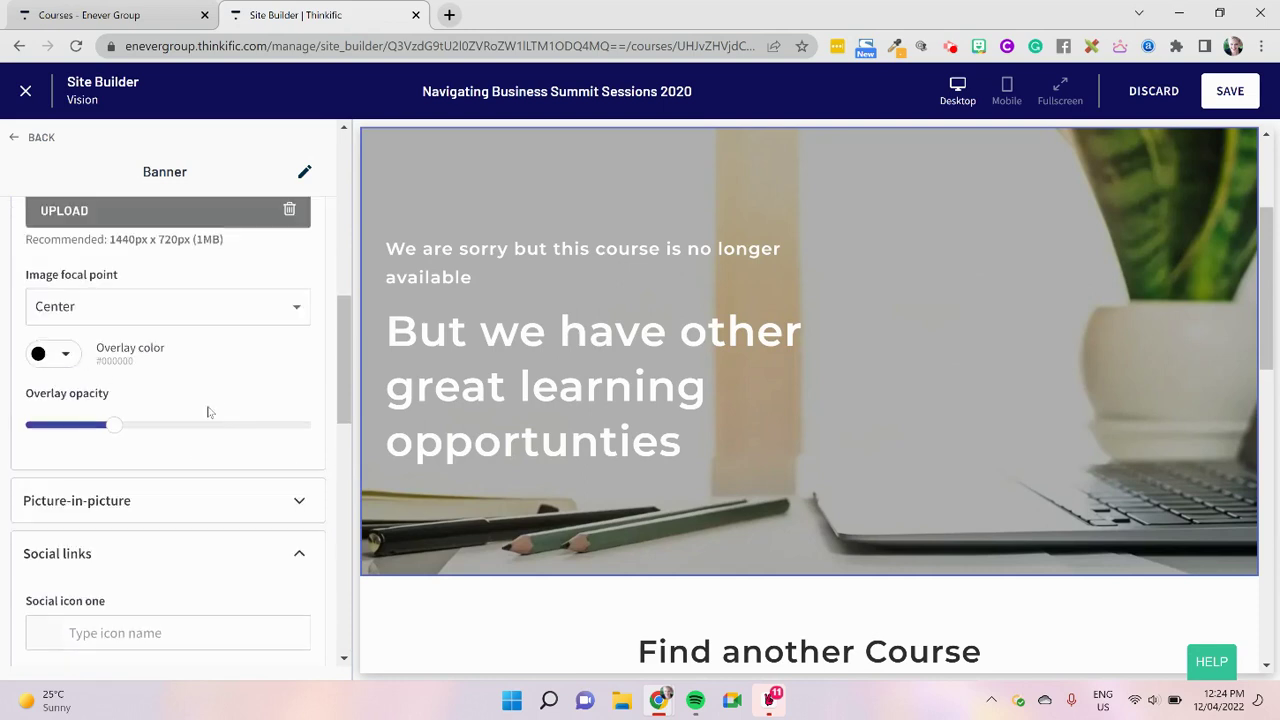
pyautogui.scroll(7, 208, 412)
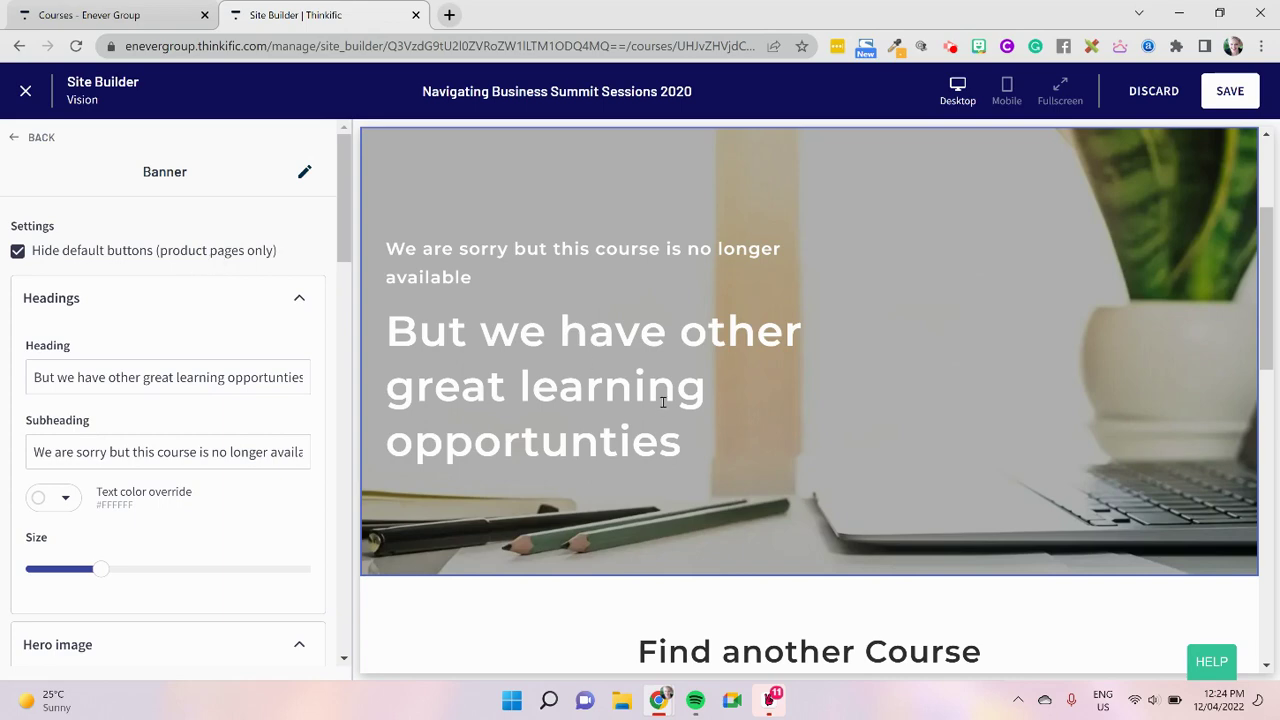
pyautogui.scroll(-1, 683, 414)
pyautogui.scroll(2, 898, 420)
pyautogui.scroll(-3, 895, 423)
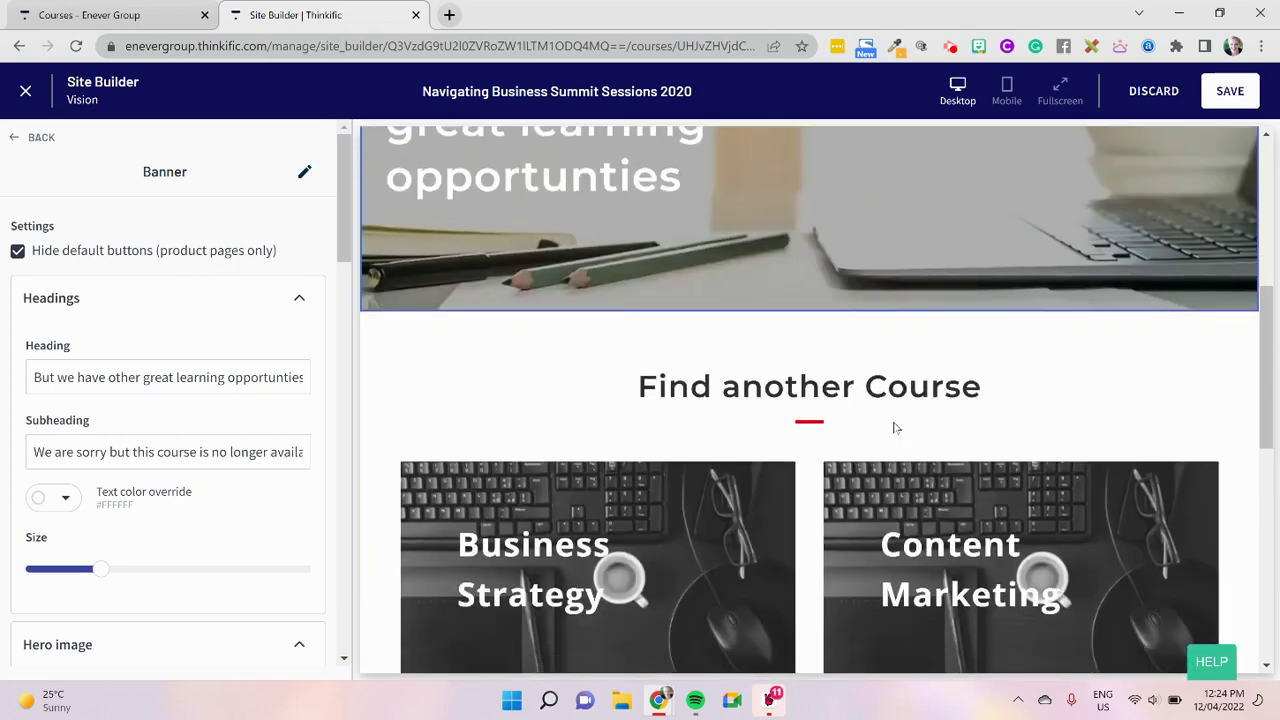
# Review the All categories smart section's six category tiles, then go back to the sections list.
pyautogui.click(38, 138)
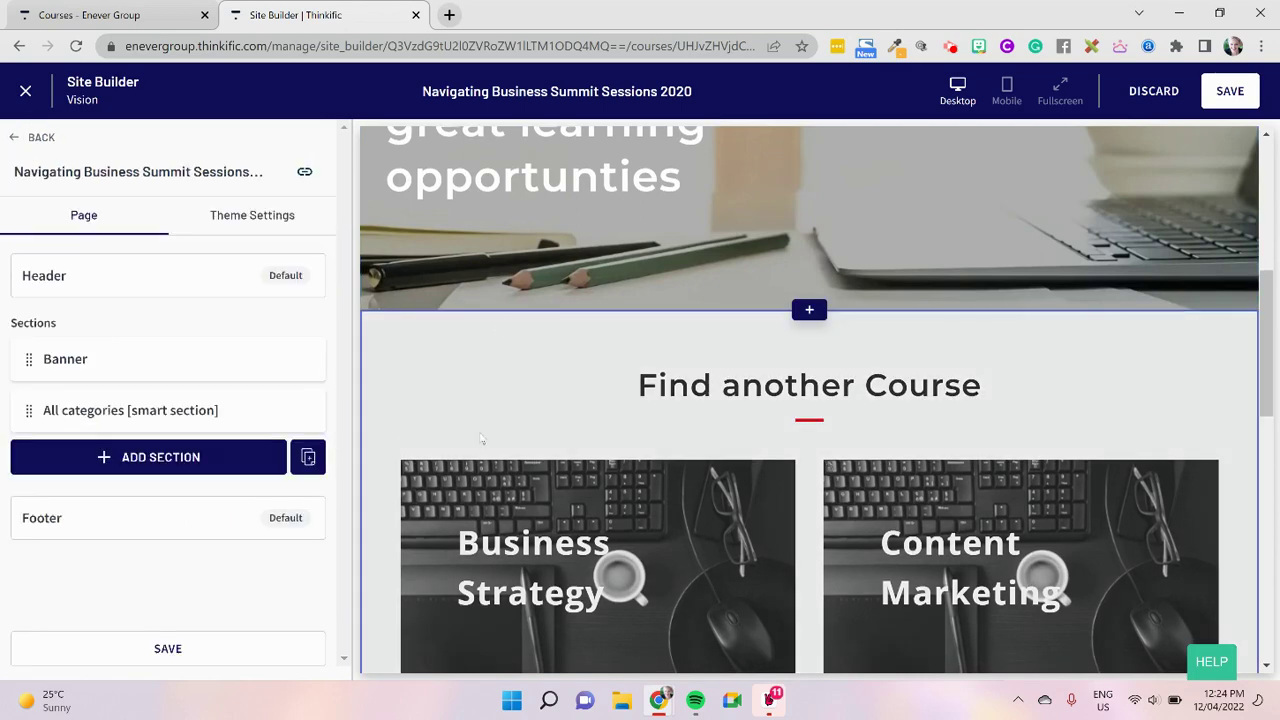
pyautogui.click(163, 410)
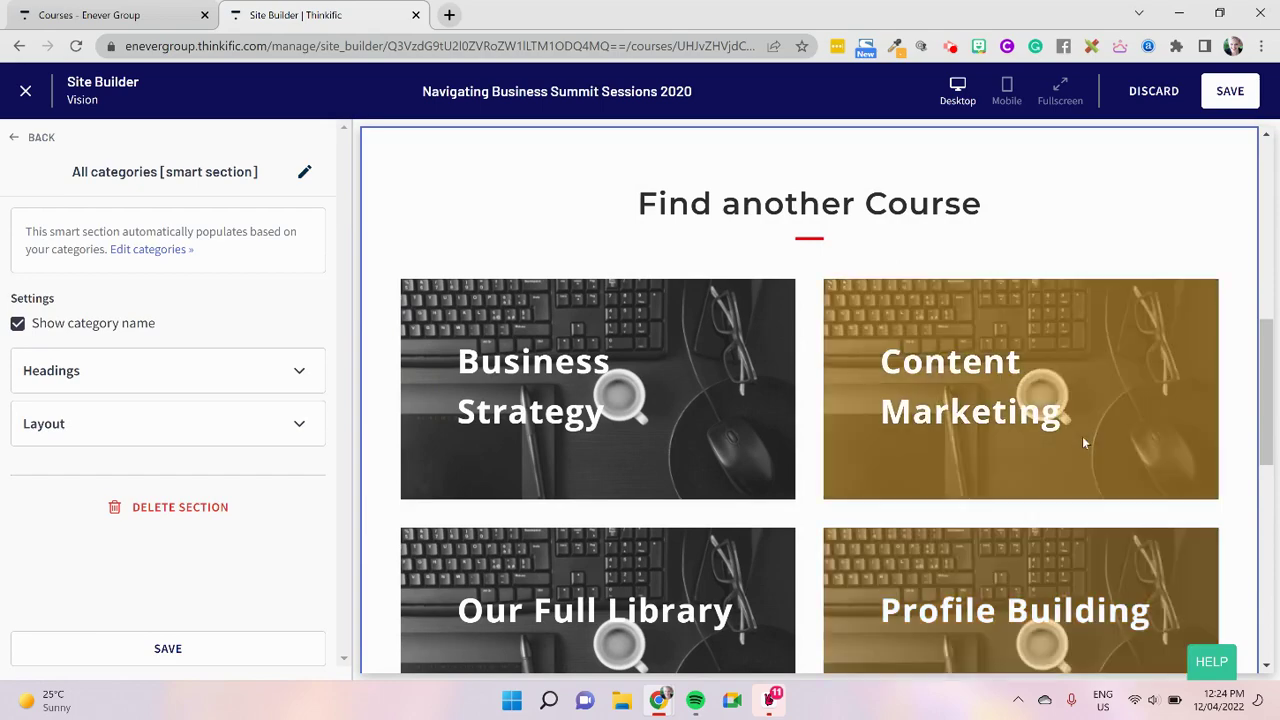
pyautogui.scroll(-3, 1082, 436)
pyautogui.scroll(4, 1082, 436)
pyautogui.scroll(-2, 1080, 470)
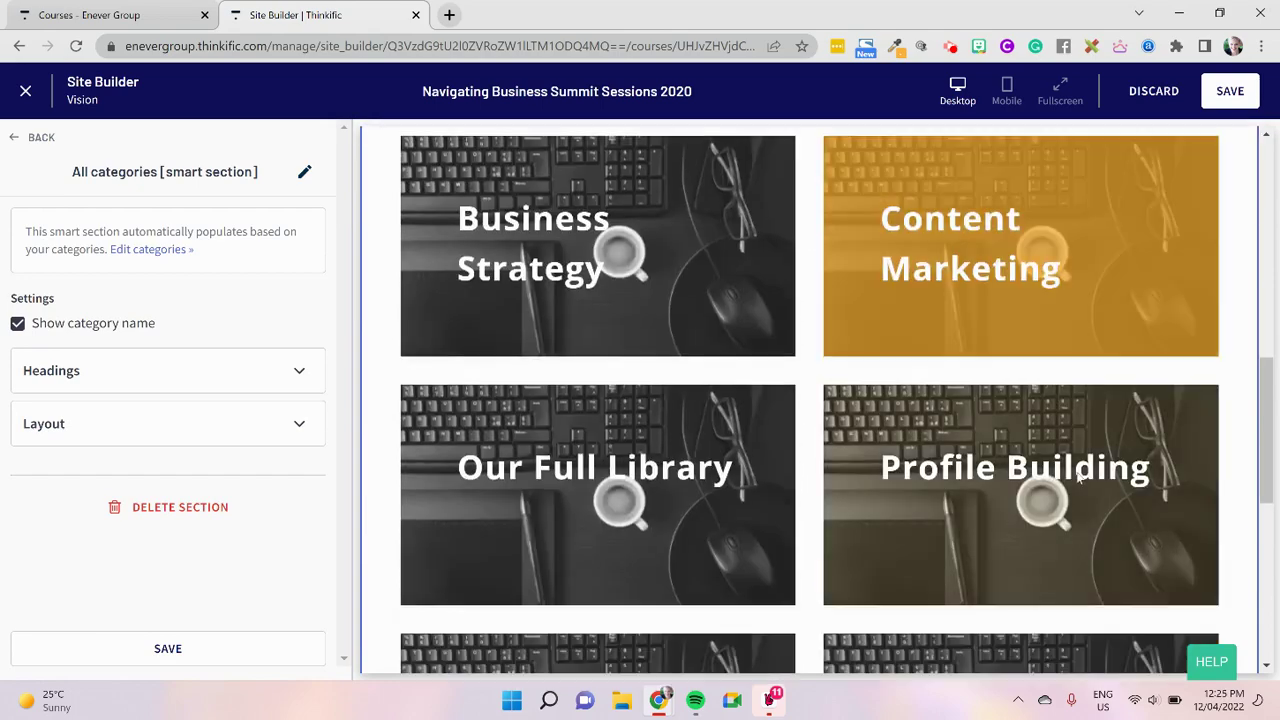
pyautogui.scroll(-1, 1078, 477)
pyautogui.scroll(-3, 1050, 456)
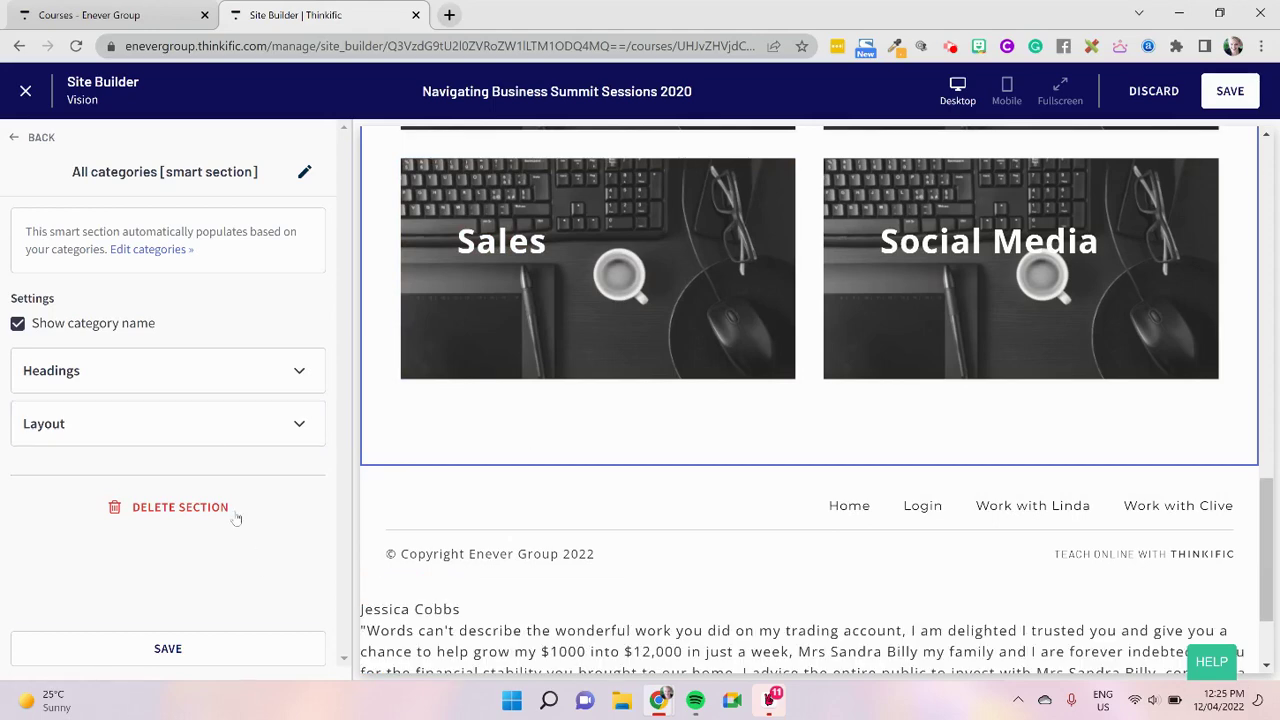
pyautogui.click(30, 138)
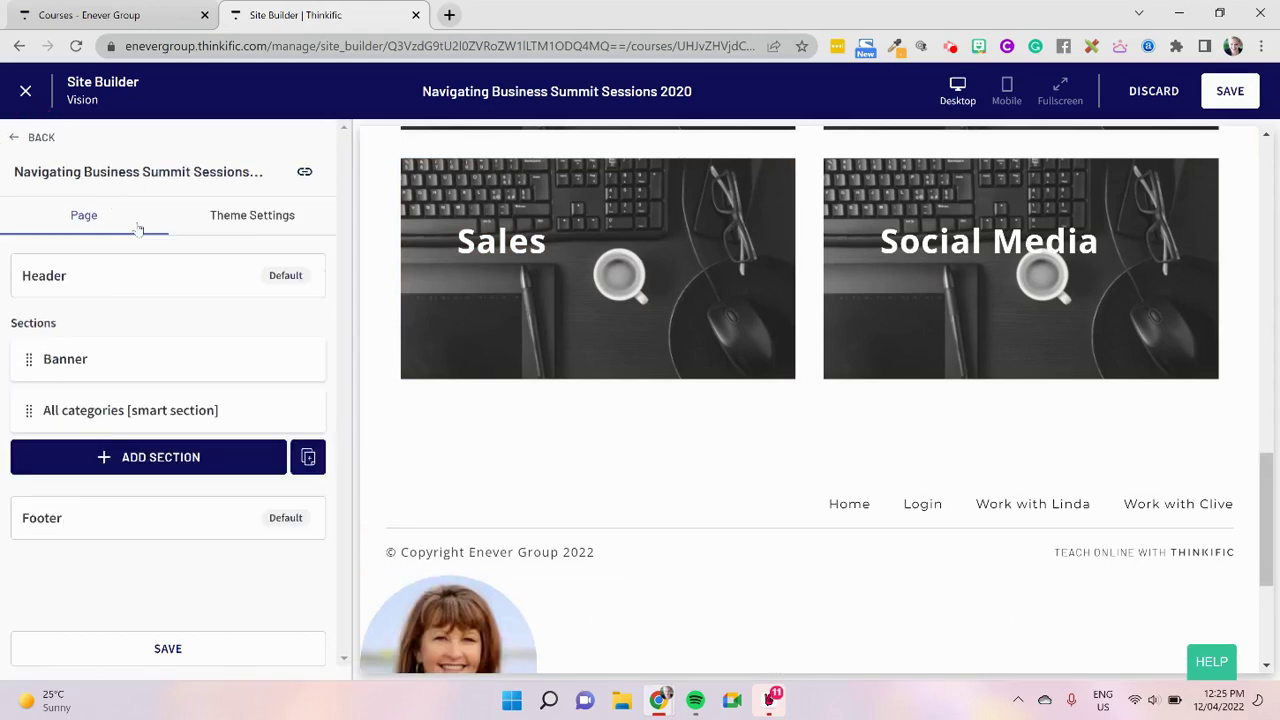
pyautogui.scroll(-2, 477, 474)
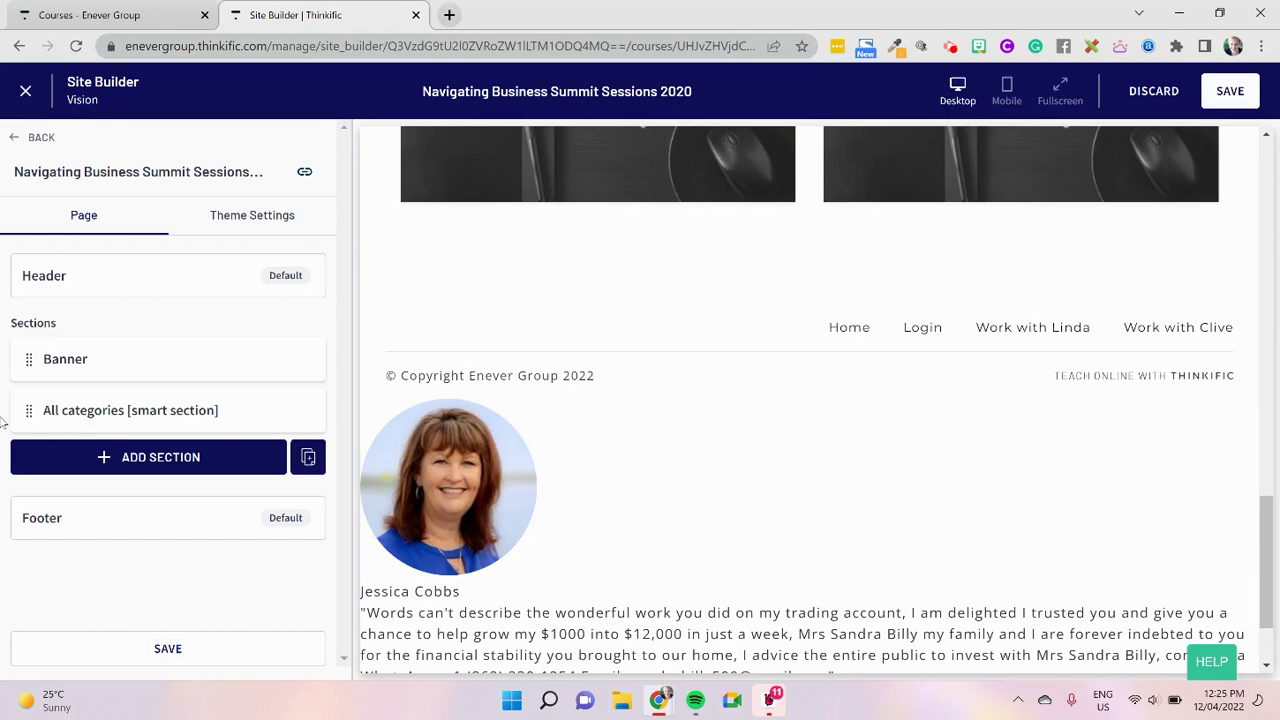
# Browse the available section types and close the list without adding one.
pyautogui.click(137, 456)
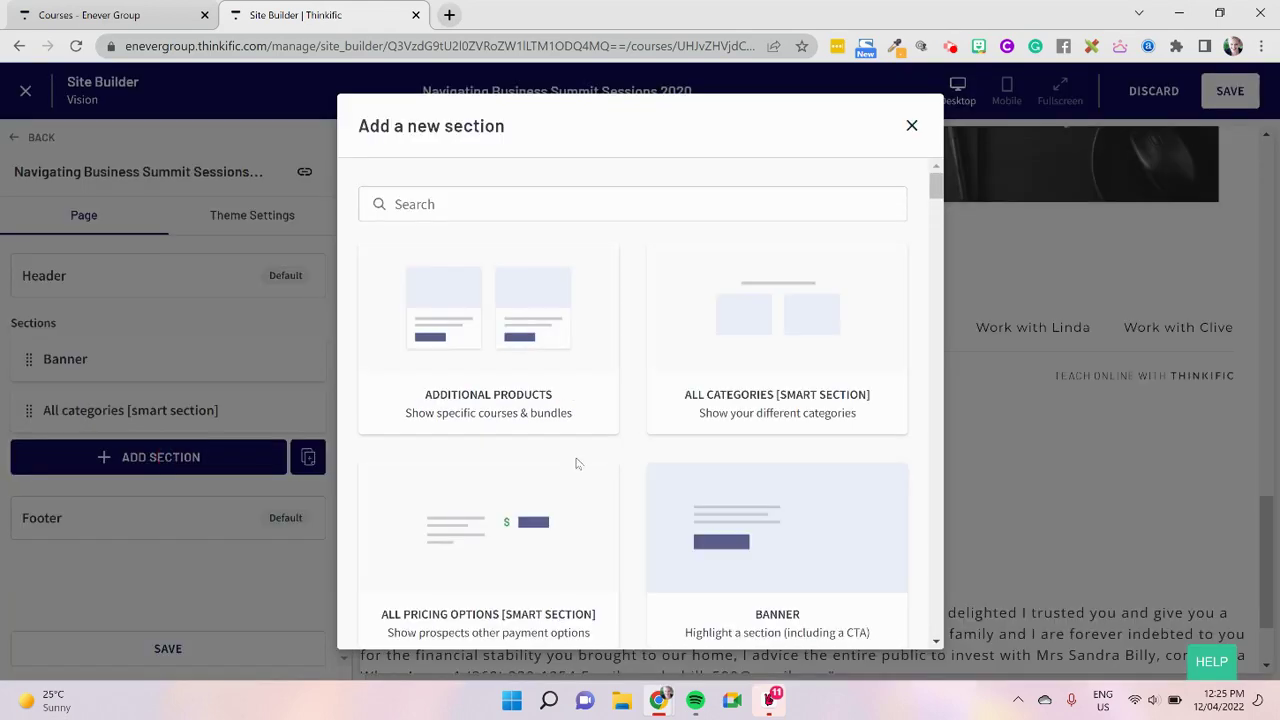
pyautogui.scroll(-8, 869, 471)
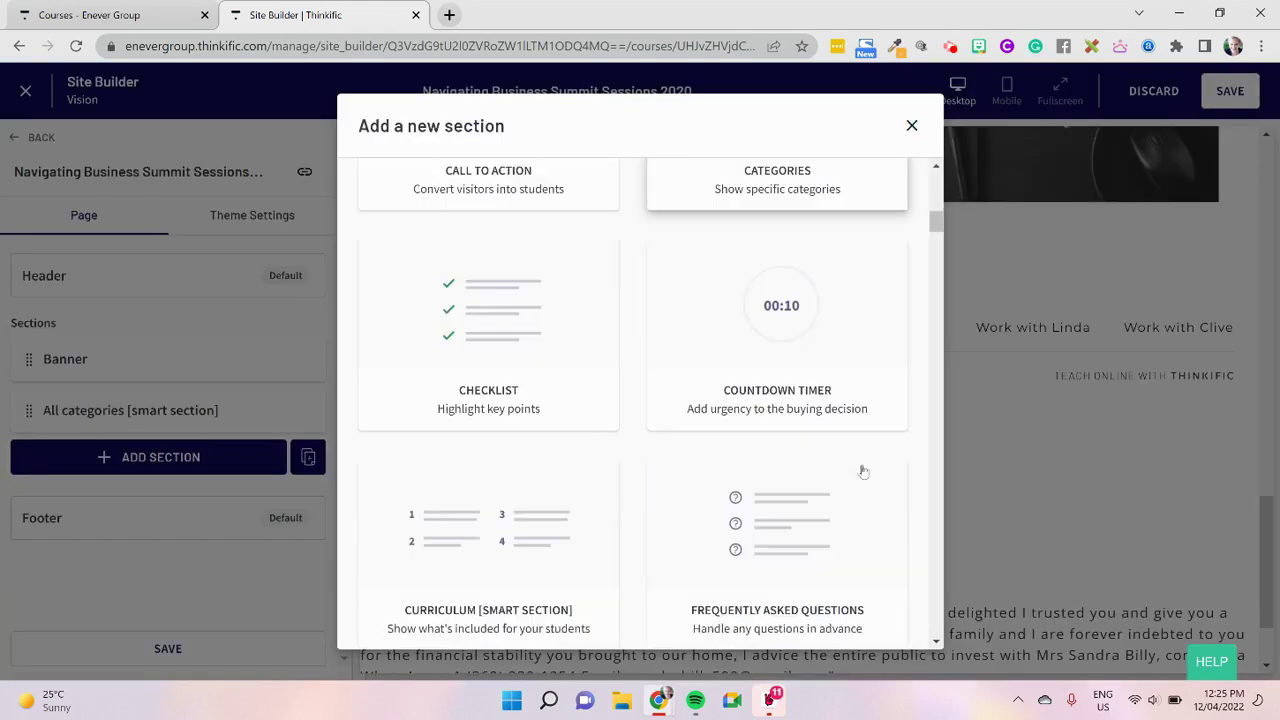
pyautogui.scroll(-8, 862, 471)
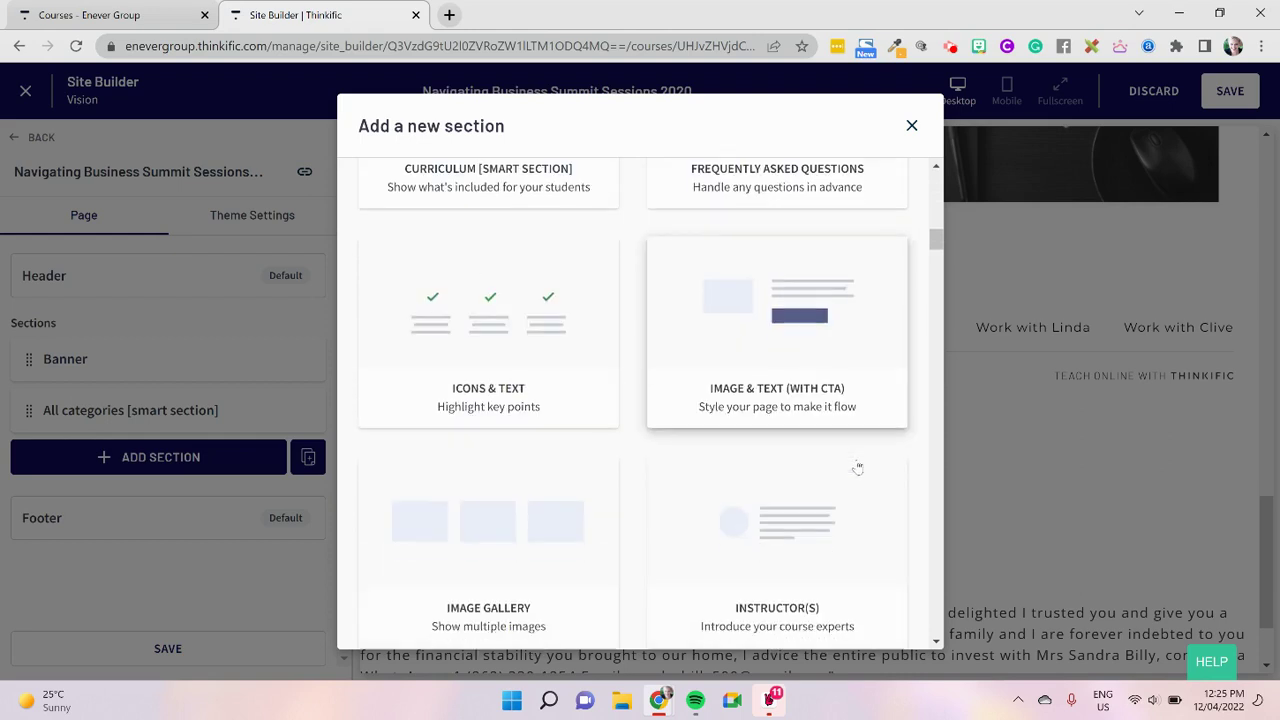
pyautogui.scroll(-5, 857, 466)
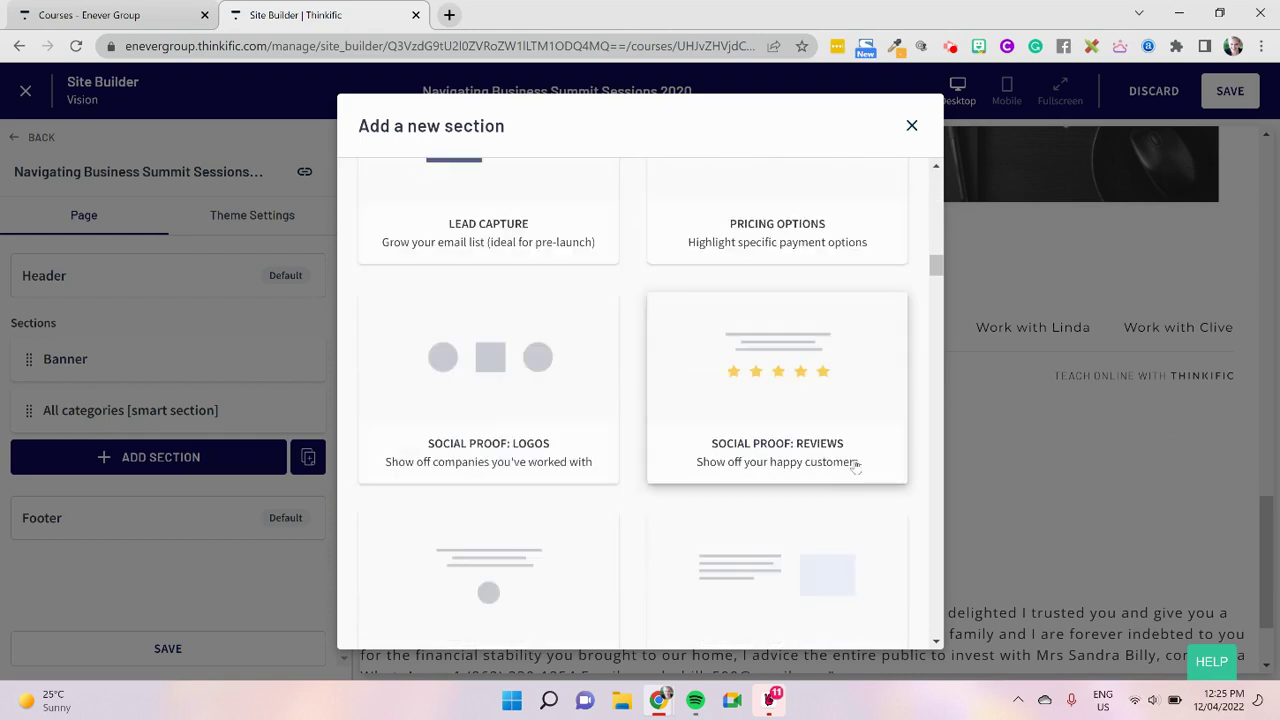
pyautogui.scroll(-4, 857, 466)
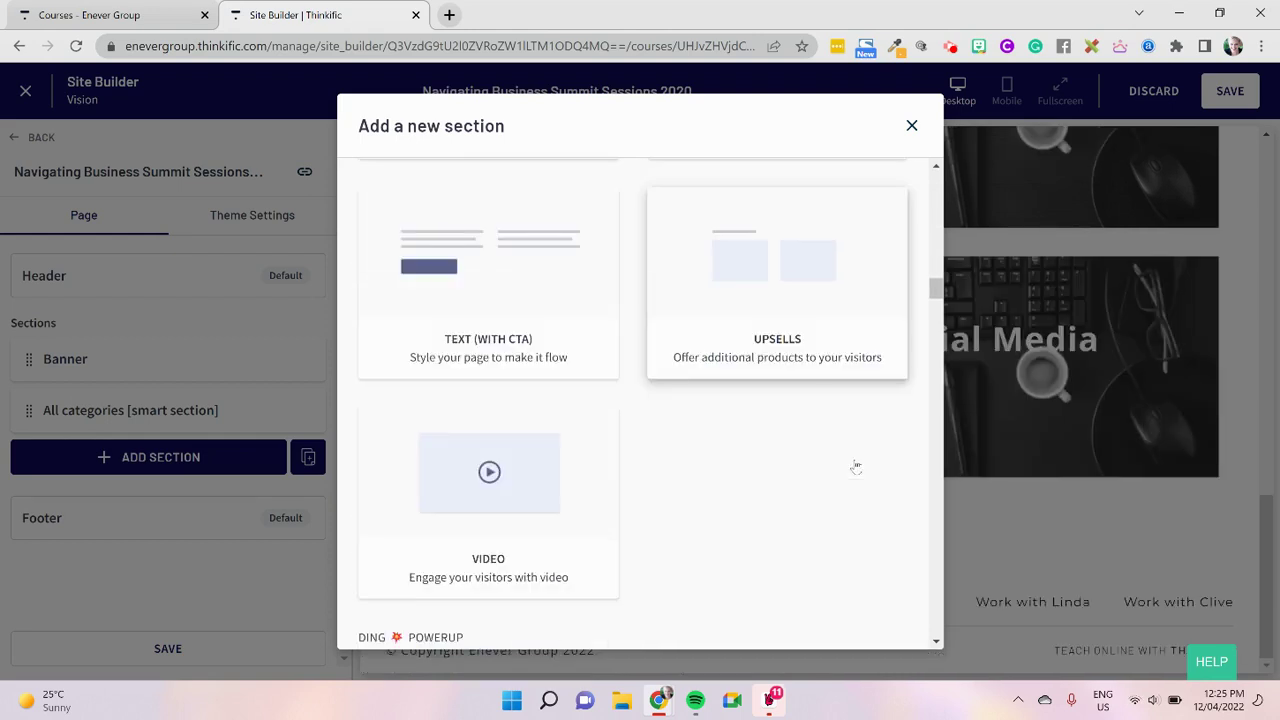
pyautogui.scroll(-4, 857, 466)
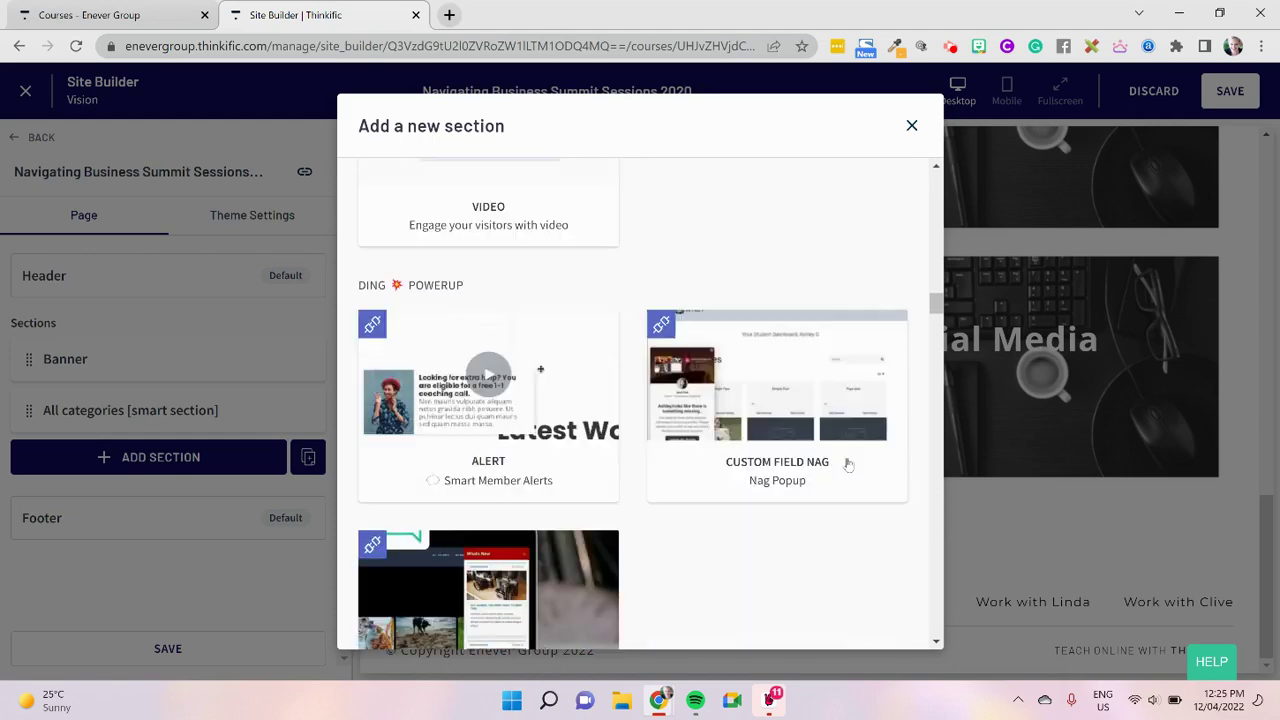
pyautogui.click(1009, 545)
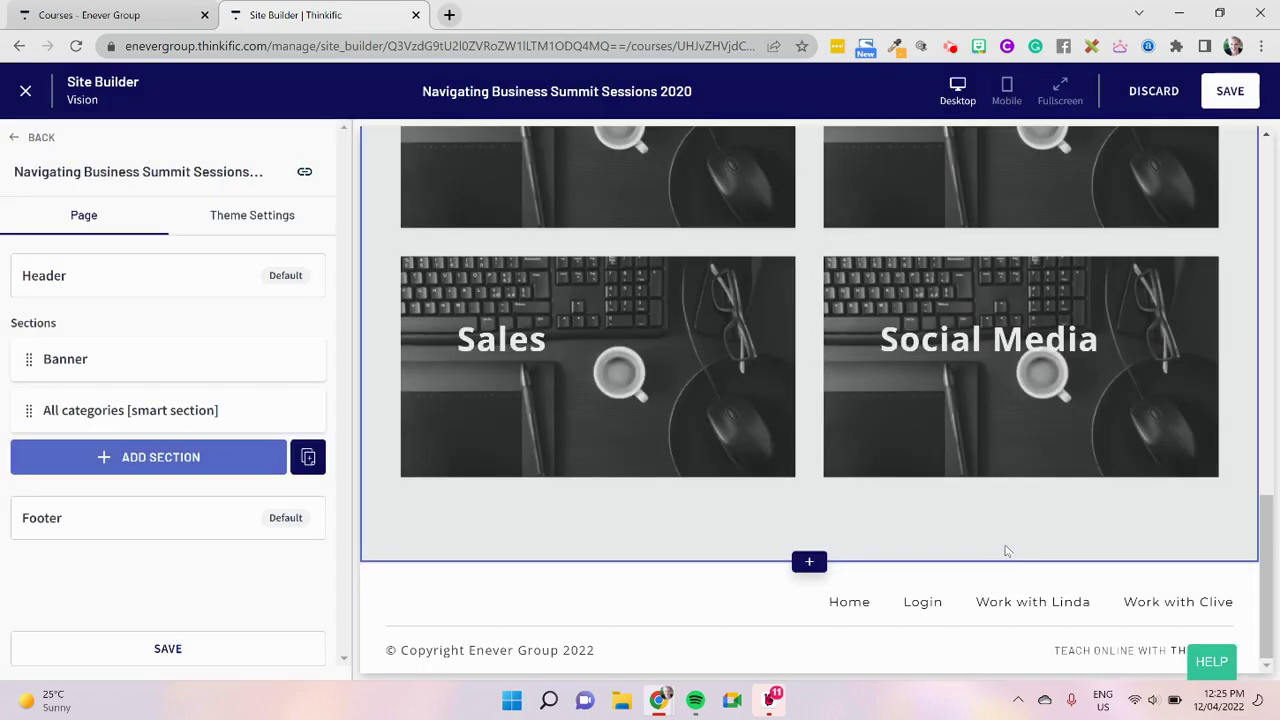
# Save the landing page with just its Banner and All categories sections.
pyautogui.scroll(5, 1005, 545)
pyautogui.scroll(5, 995, 530)
pyautogui.scroll(-7, 990, 525)
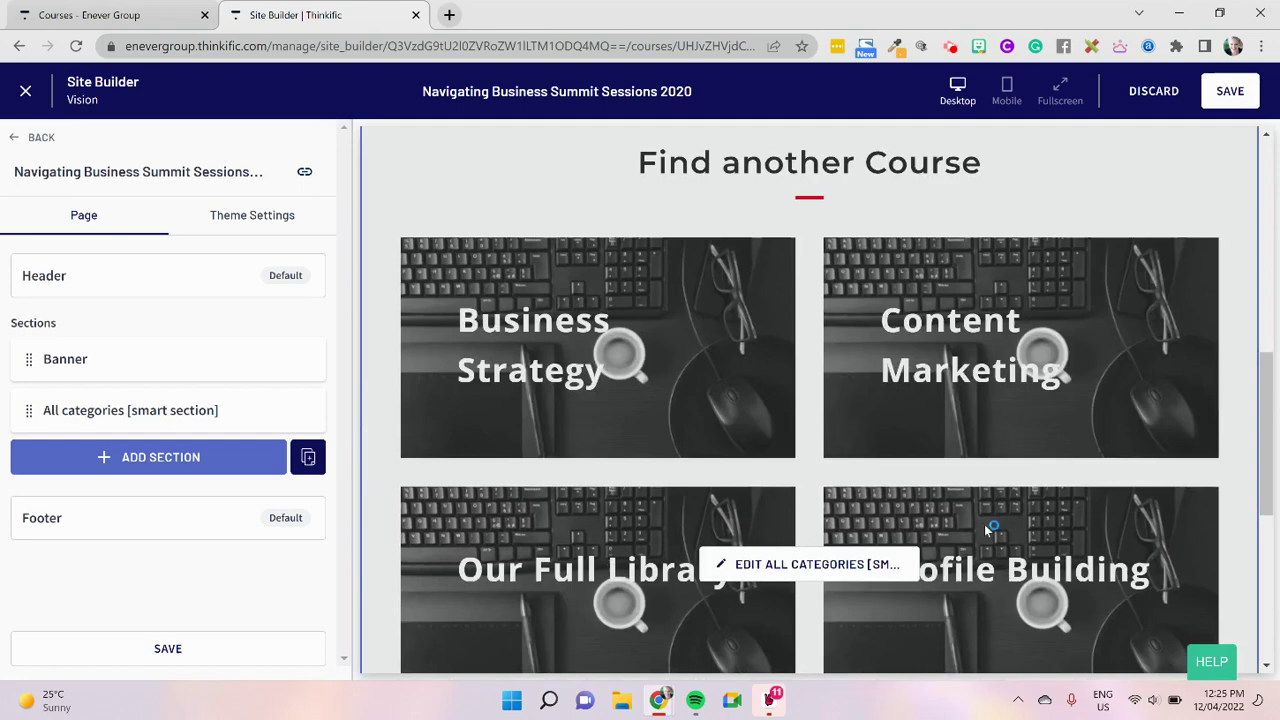
pyautogui.scroll(-4, 980, 516)
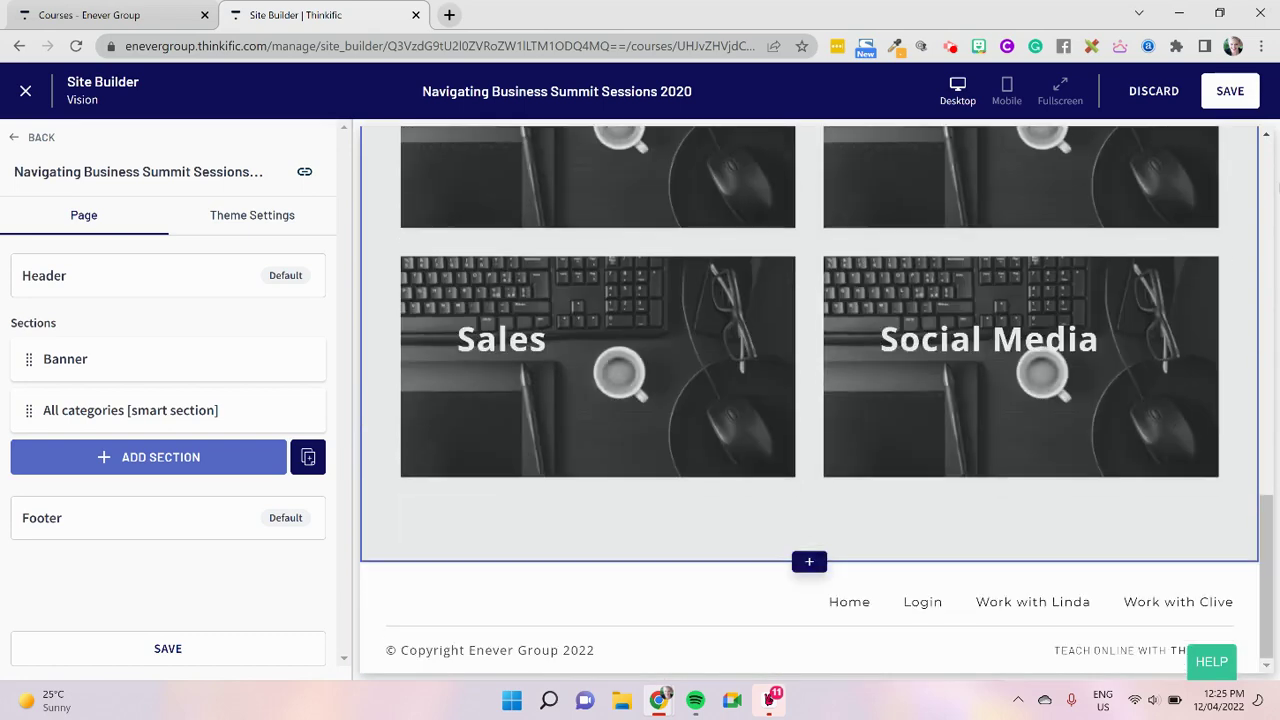
pyautogui.click(1229, 93)
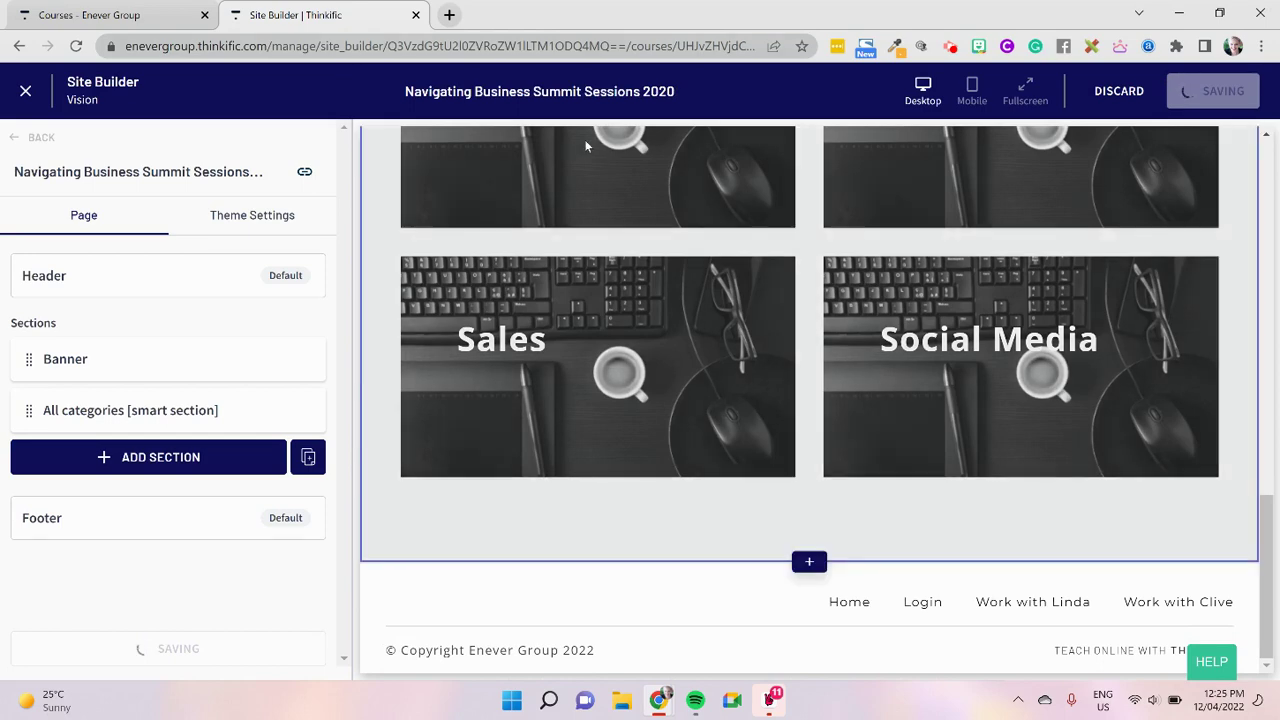
# Leave Site Builder and mark the Navigating Business Summit Sessions 2020 course Private and Hidden.
pyautogui.click(30, 100)
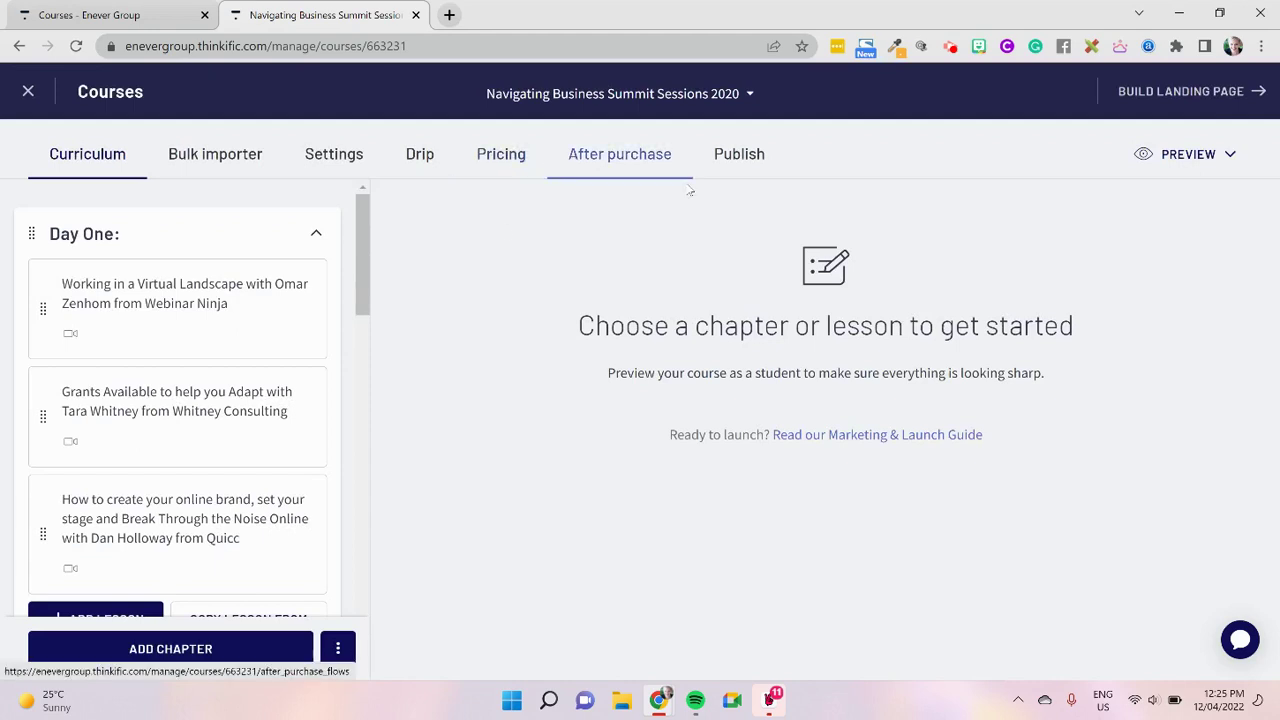
pyautogui.click(320, 150)
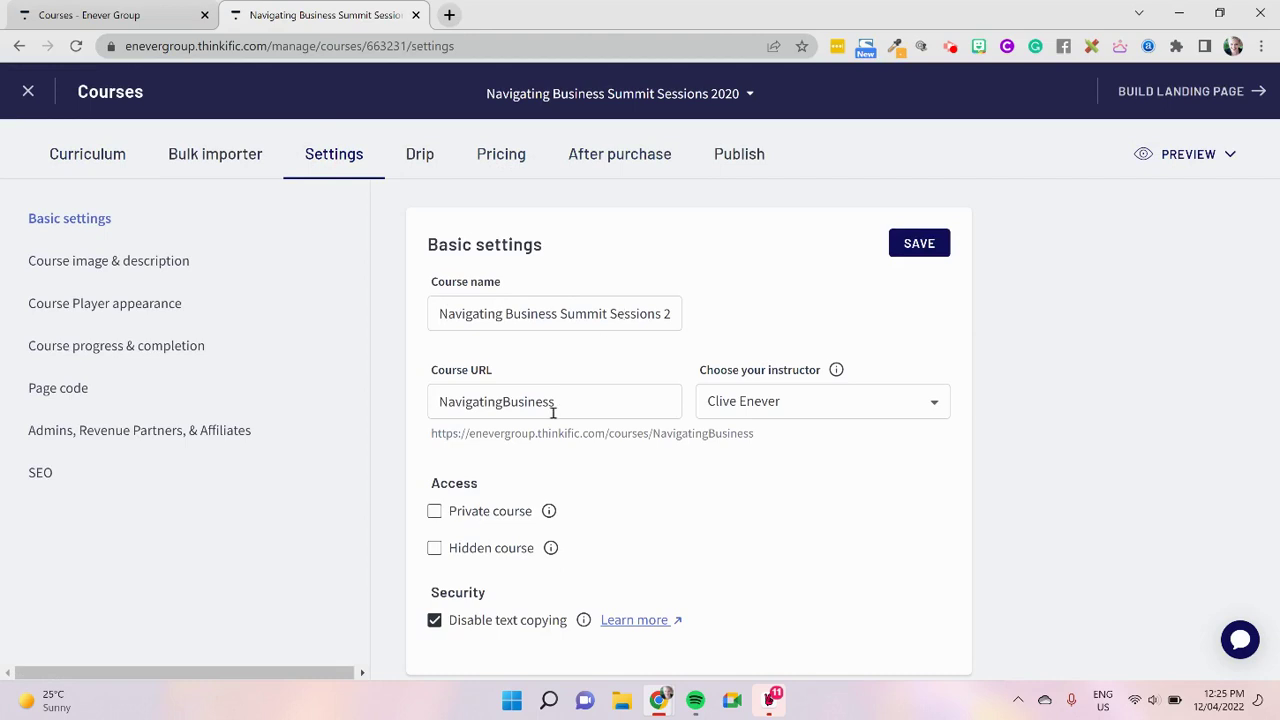
pyautogui.click(505, 510)
pyautogui.click(488, 548)
pyautogui.click(638, 404)
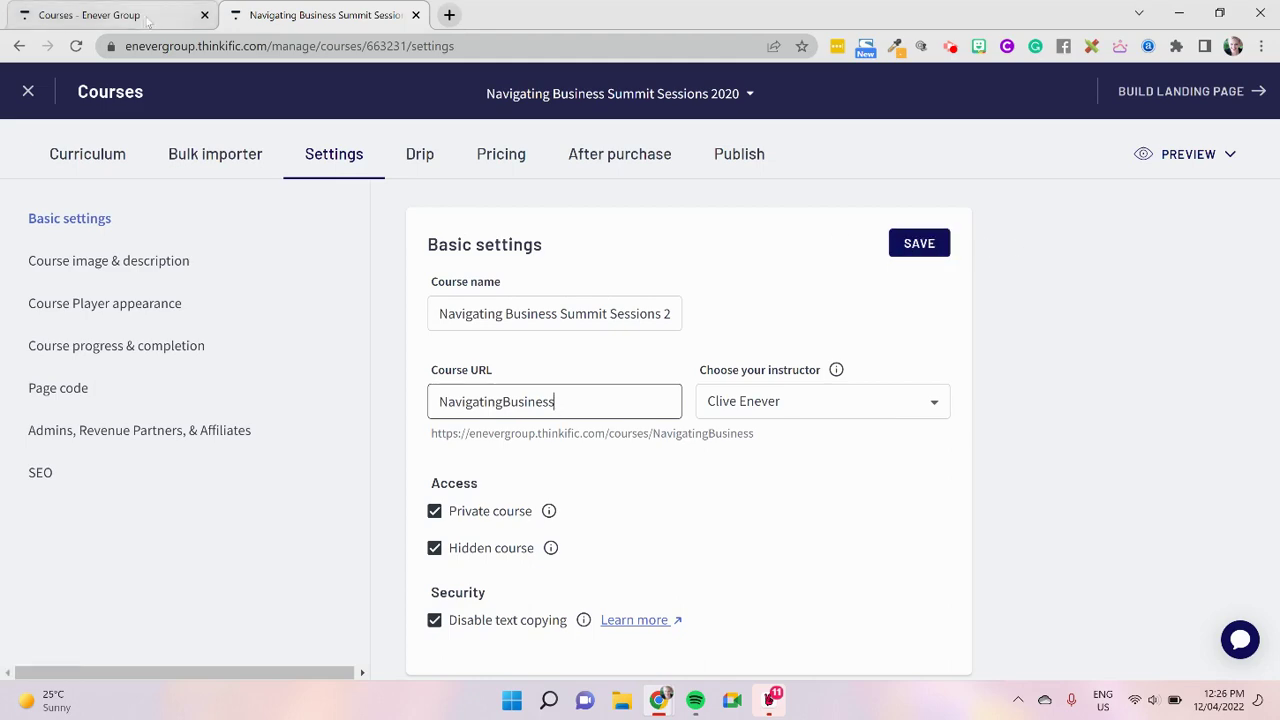
# Open the Educate Your Market Challenge course and launch its landing page in Site Builder.
pyautogui.click(149, 22)
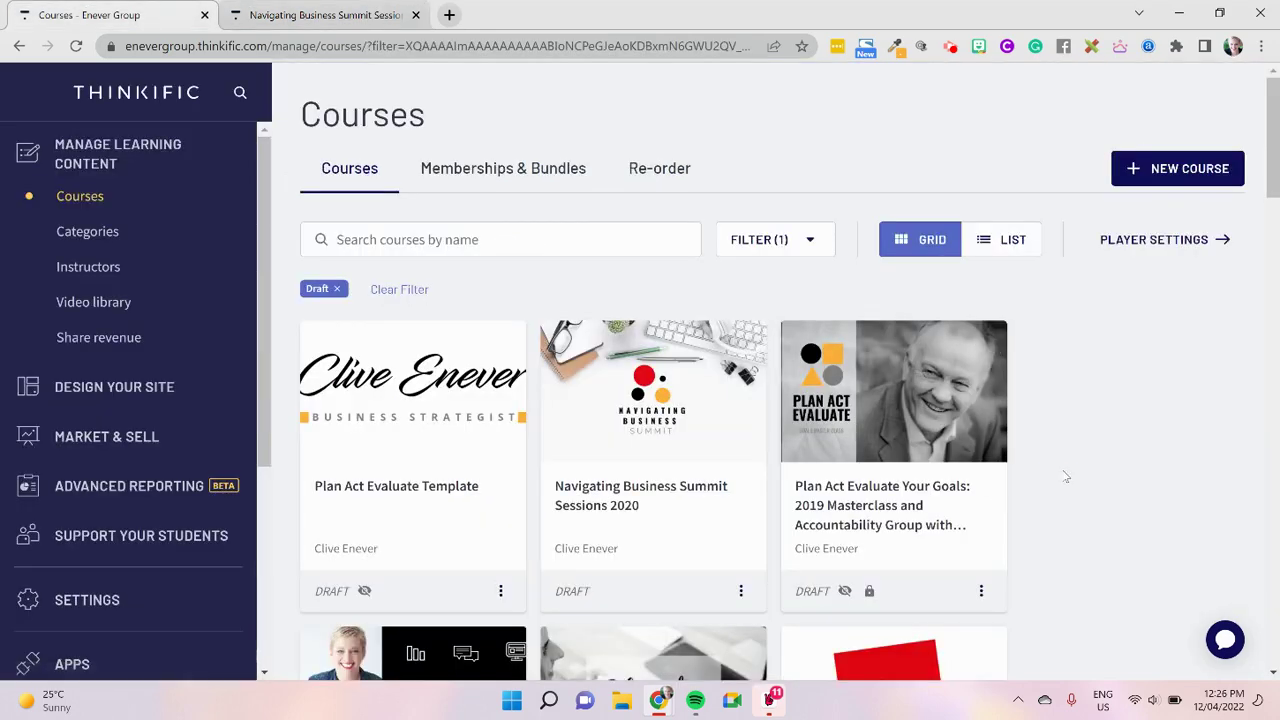
pyautogui.scroll(-2, 1066, 476)
pyautogui.scroll(-2, 1066, 477)
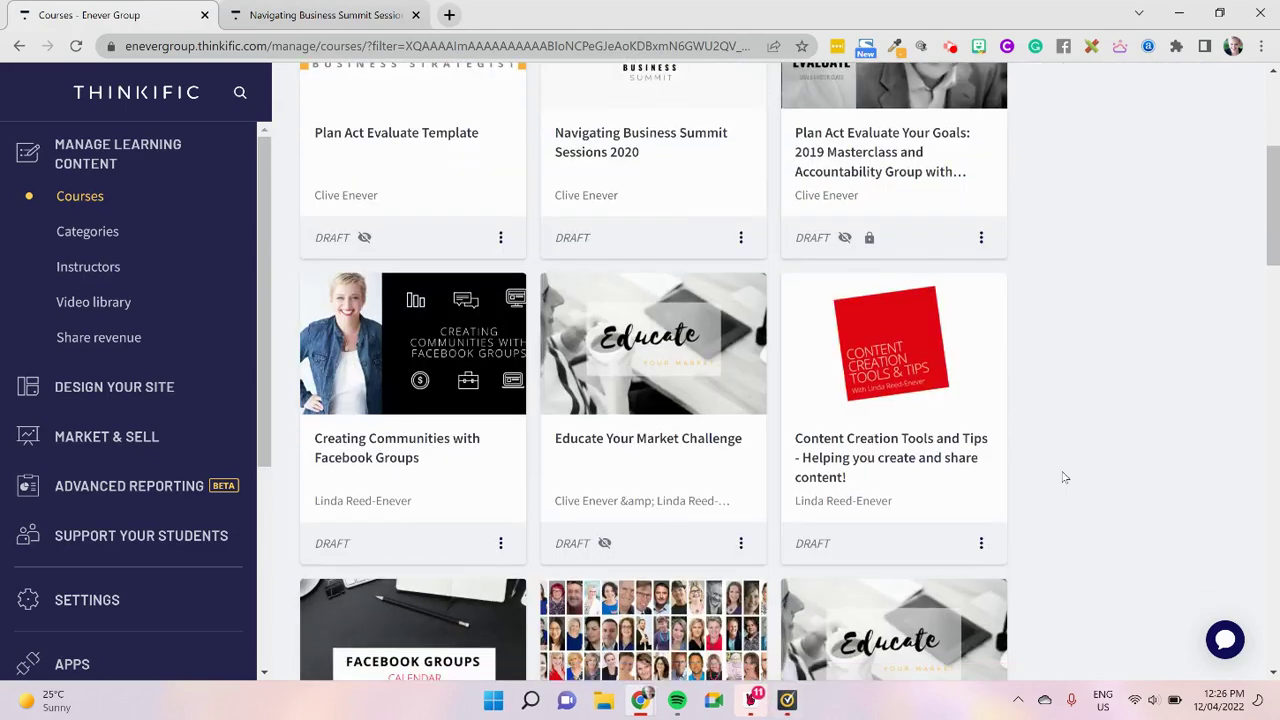
pyautogui.click(709, 445)
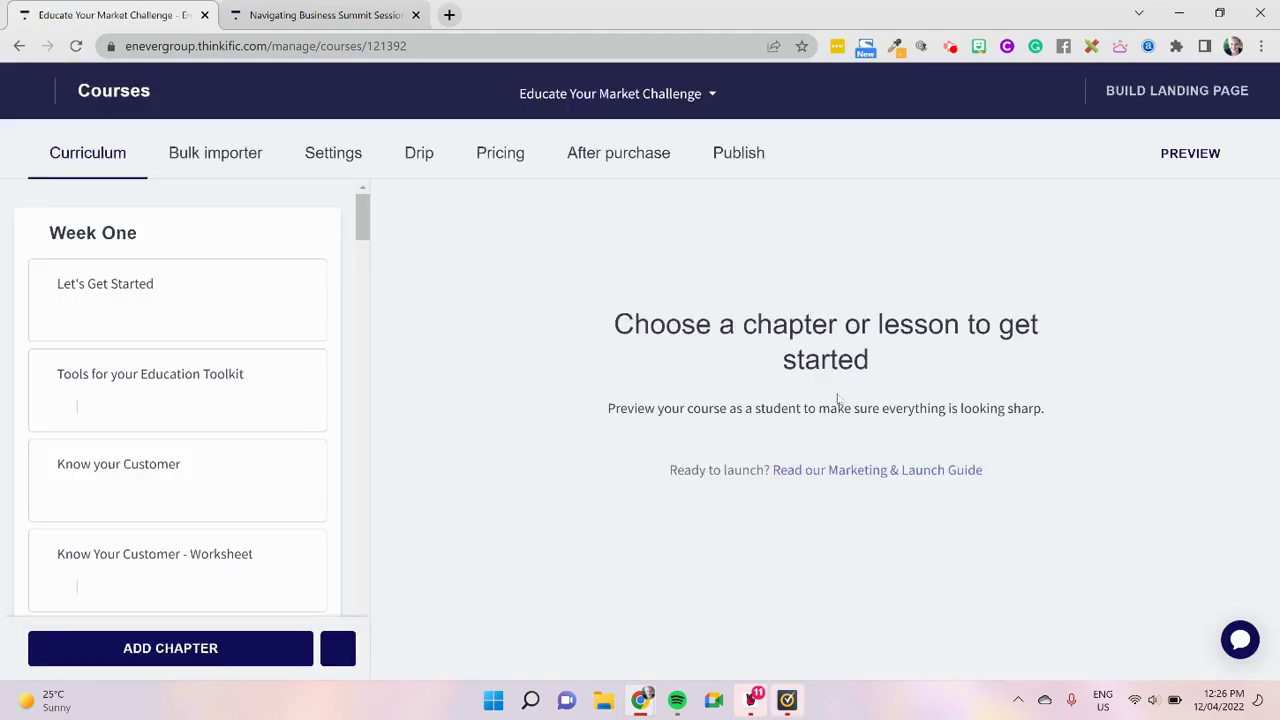
pyautogui.click(1212, 114)
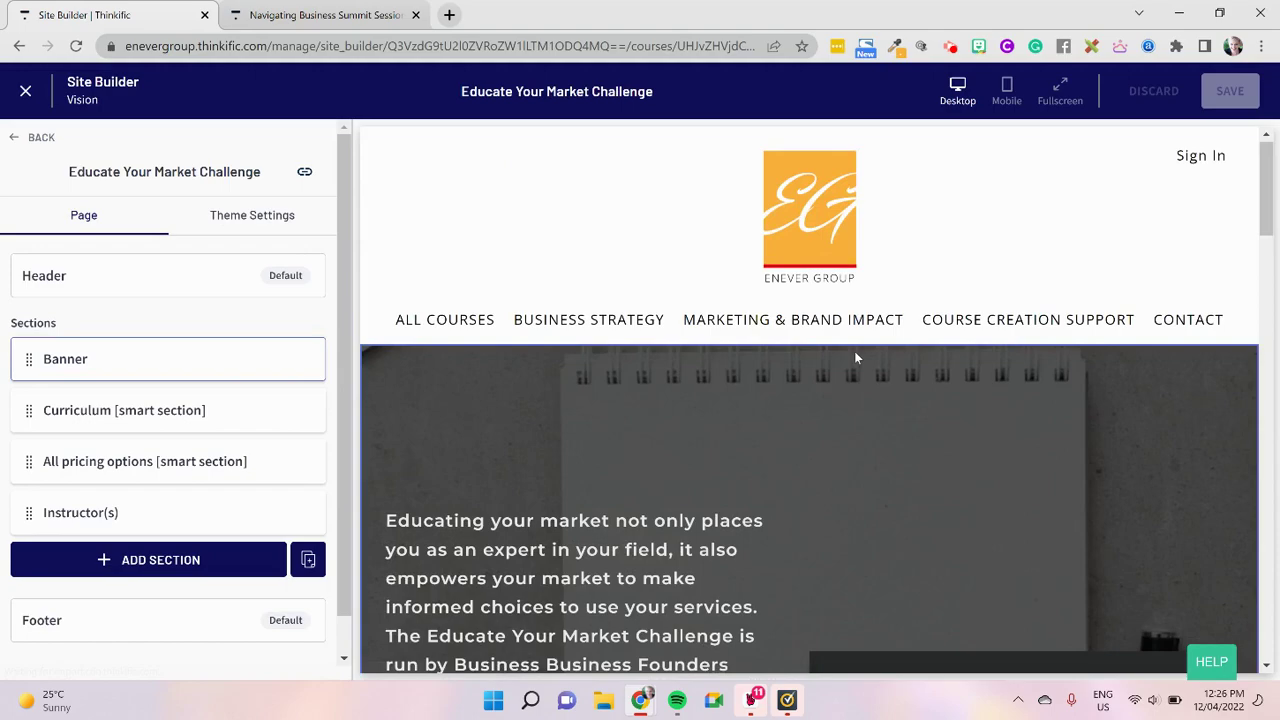
# Delete the Banner, Curriculum, All pricing options and Instructor(s) sections one by one.
pyautogui.scroll(-10, 855, 357)
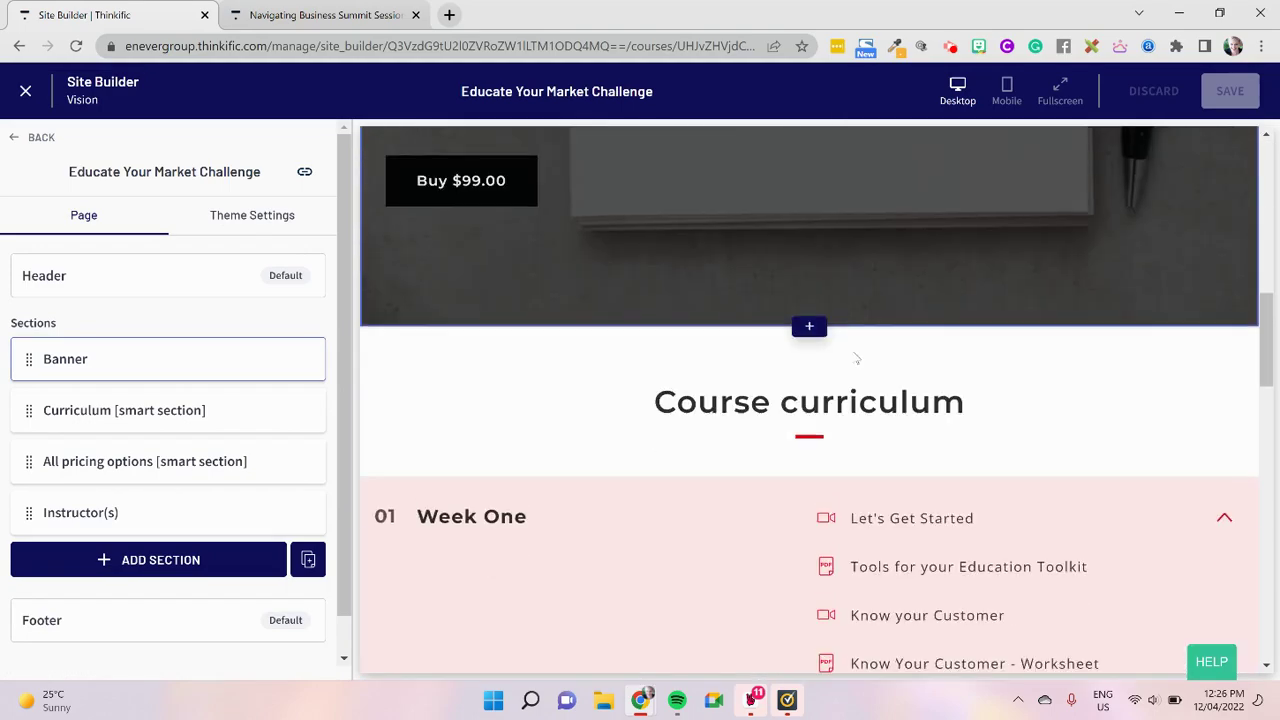
pyautogui.scroll(-5, 857, 358)
pyautogui.click(205, 377)
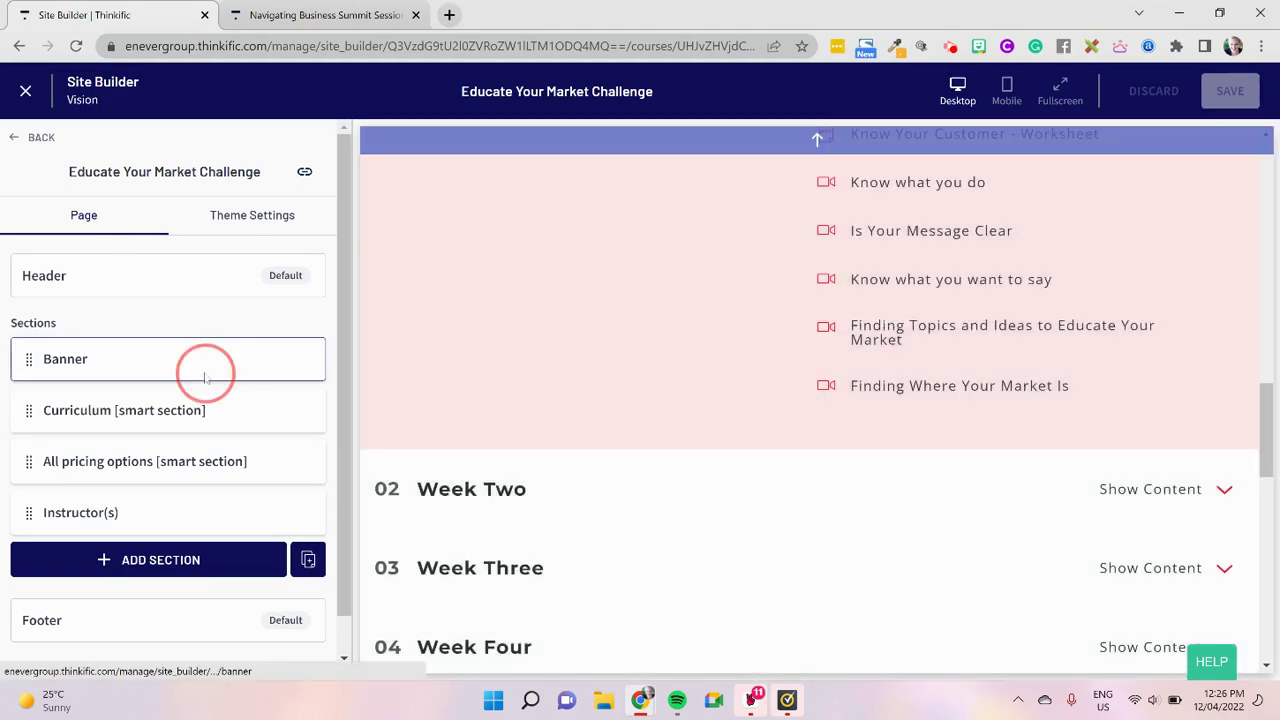
pyautogui.scroll(-2, 263, 387)
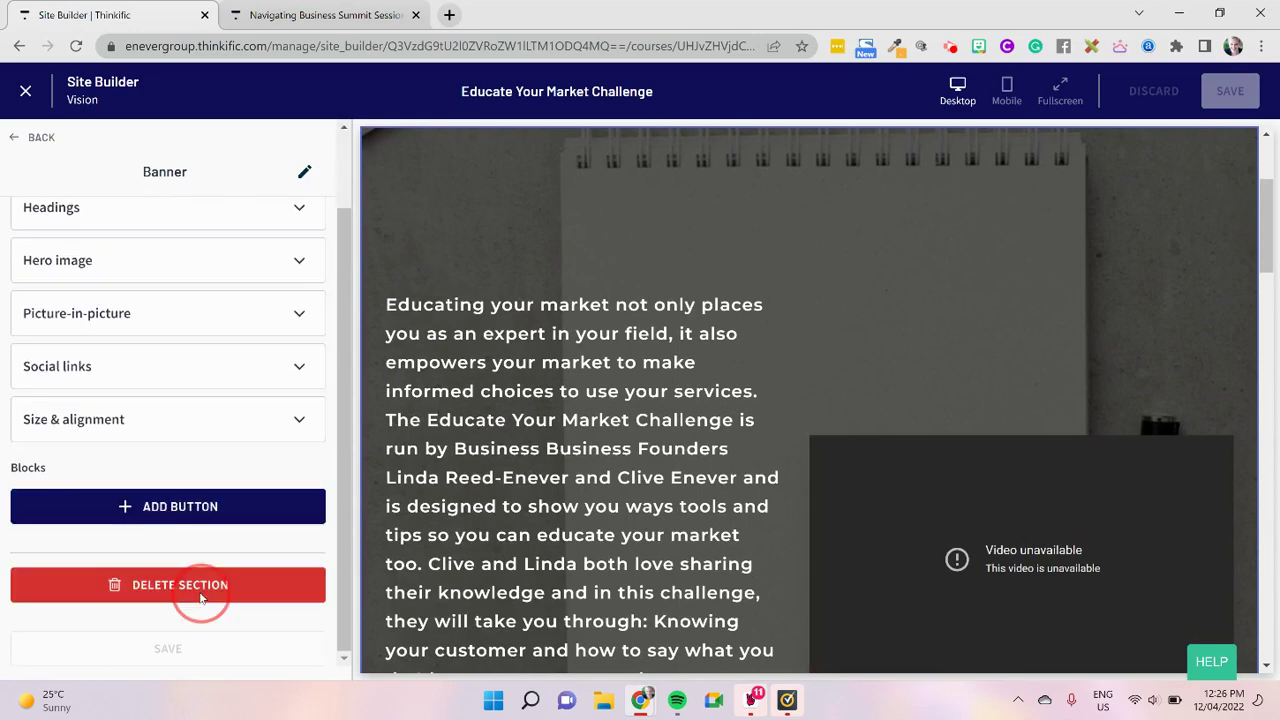
pyautogui.click(200, 597)
pyautogui.click(243, 360)
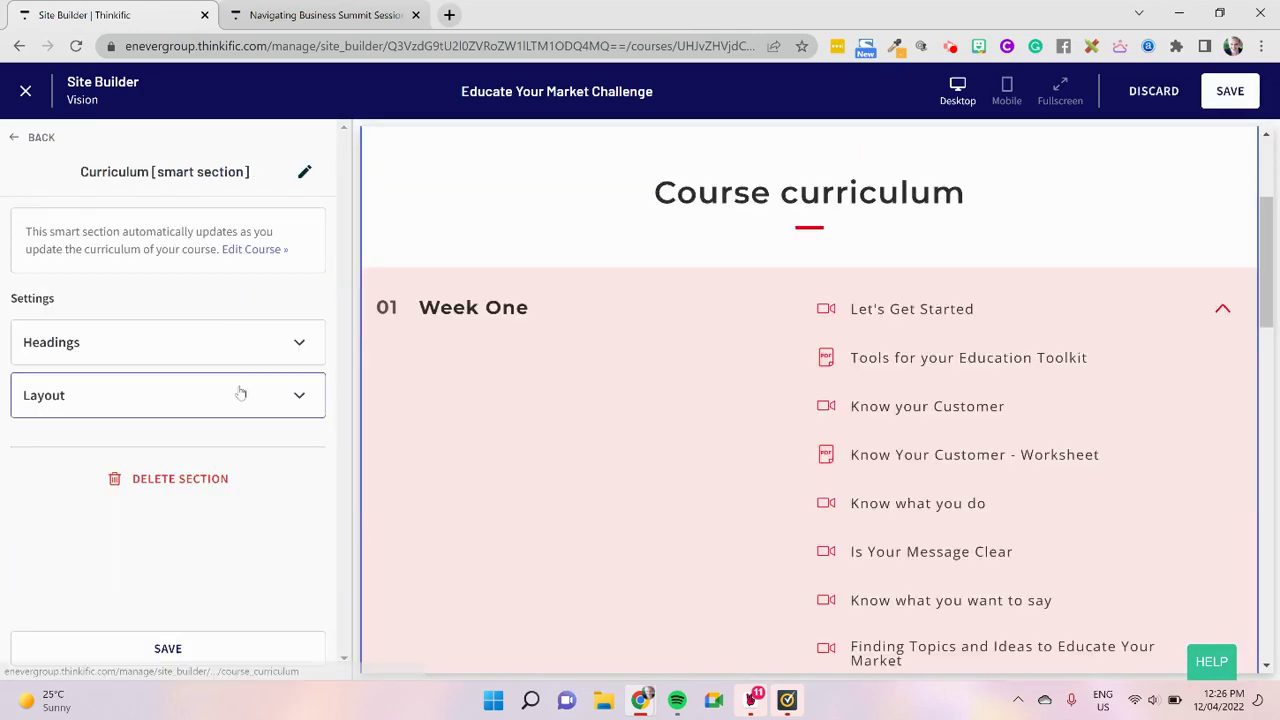
pyautogui.click(200, 478)
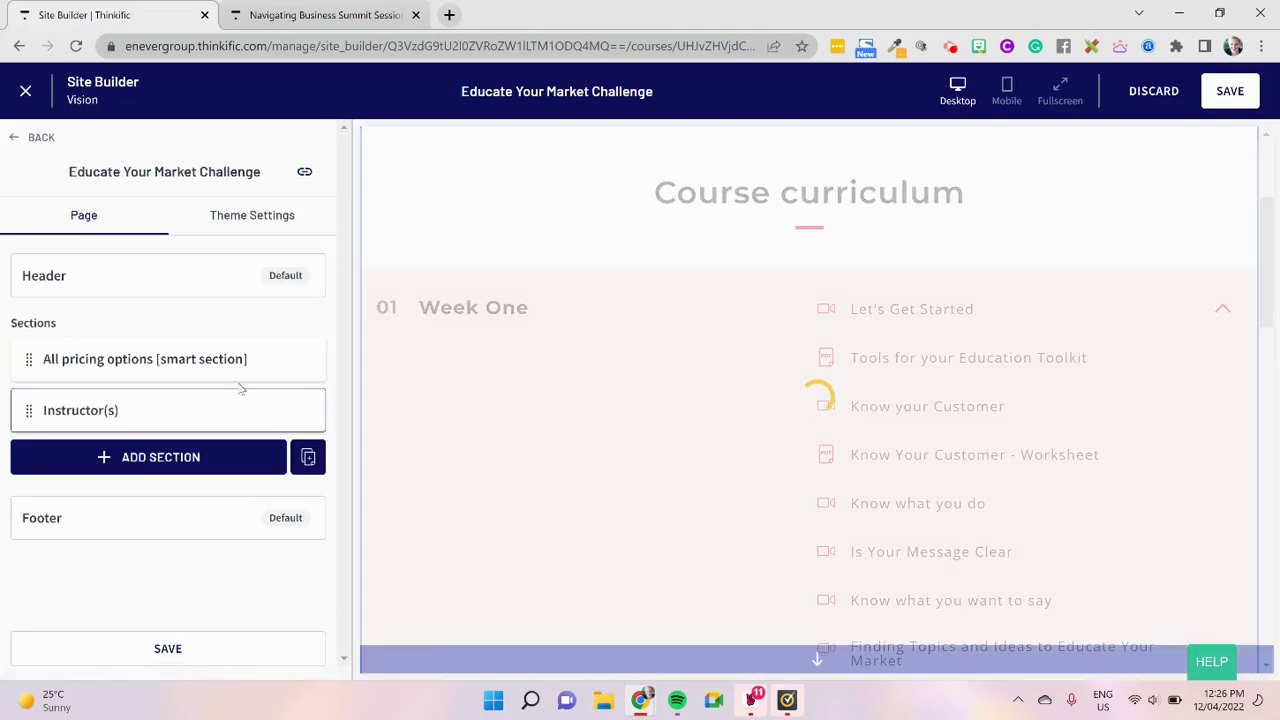
pyautogui.click(237, 370)
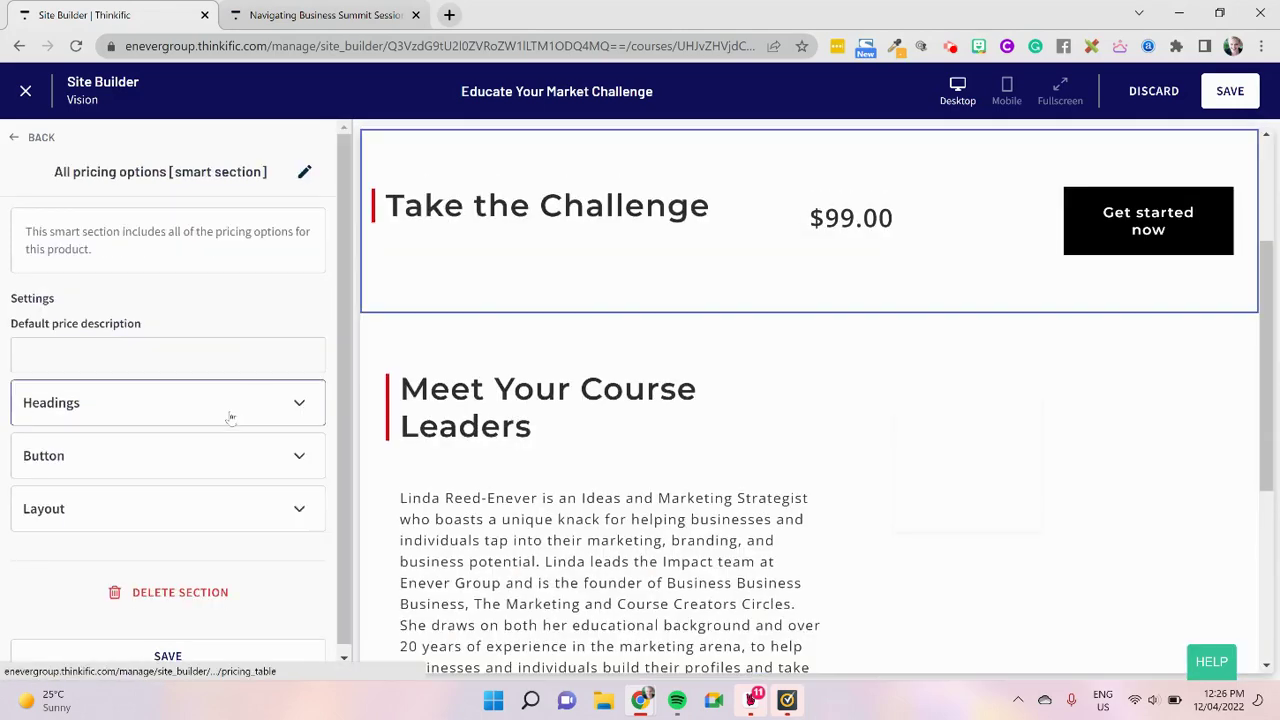
pyautogui.click(171, 585)
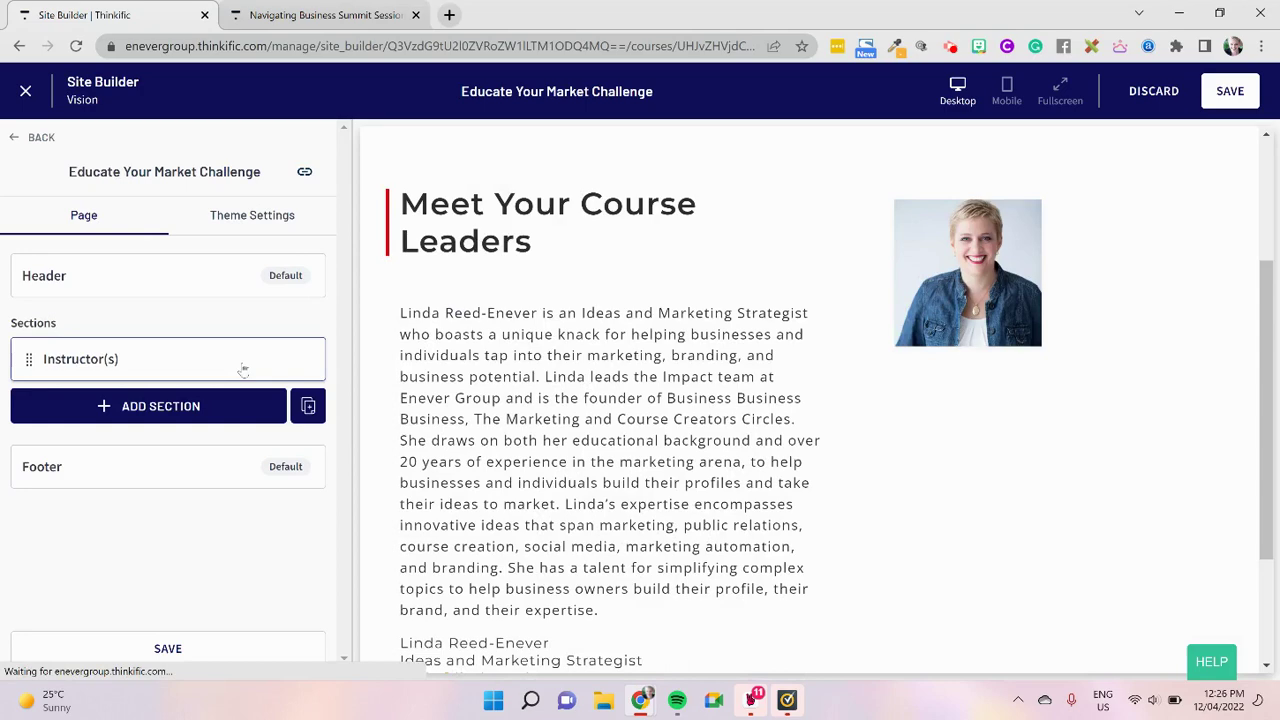
pyautogui.click(243, 370)
pyautogui.scroll(-1, 212, 485)
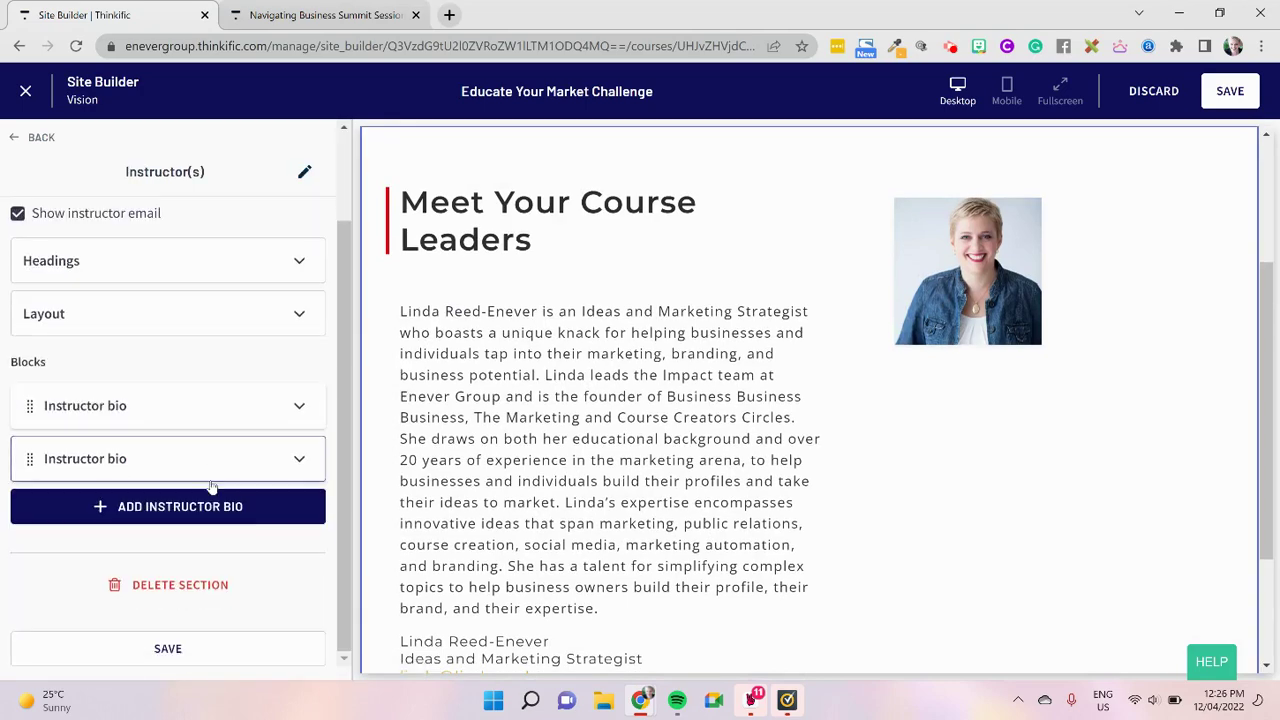
pyautogui.click(186, 591)
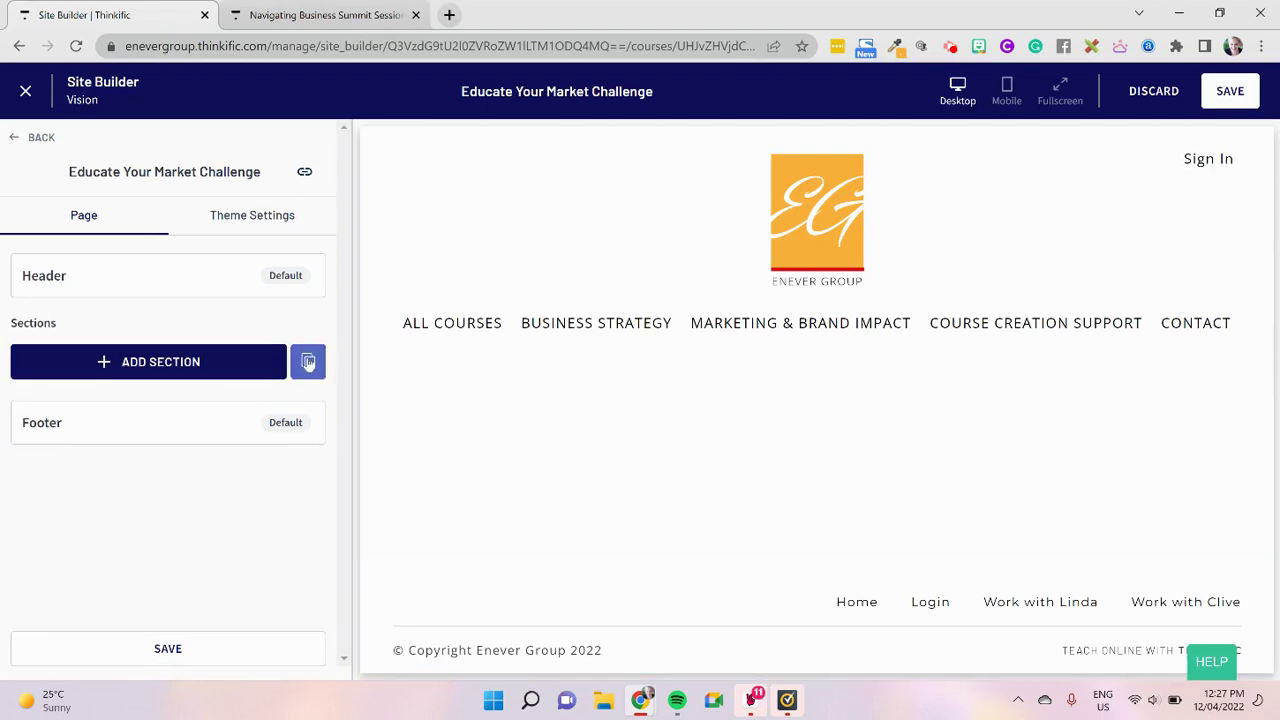
# Search 'nav' to pick the Navigating Business Summit page, then add its Banner and All categories sections.
pyautogui.click(308, 366)
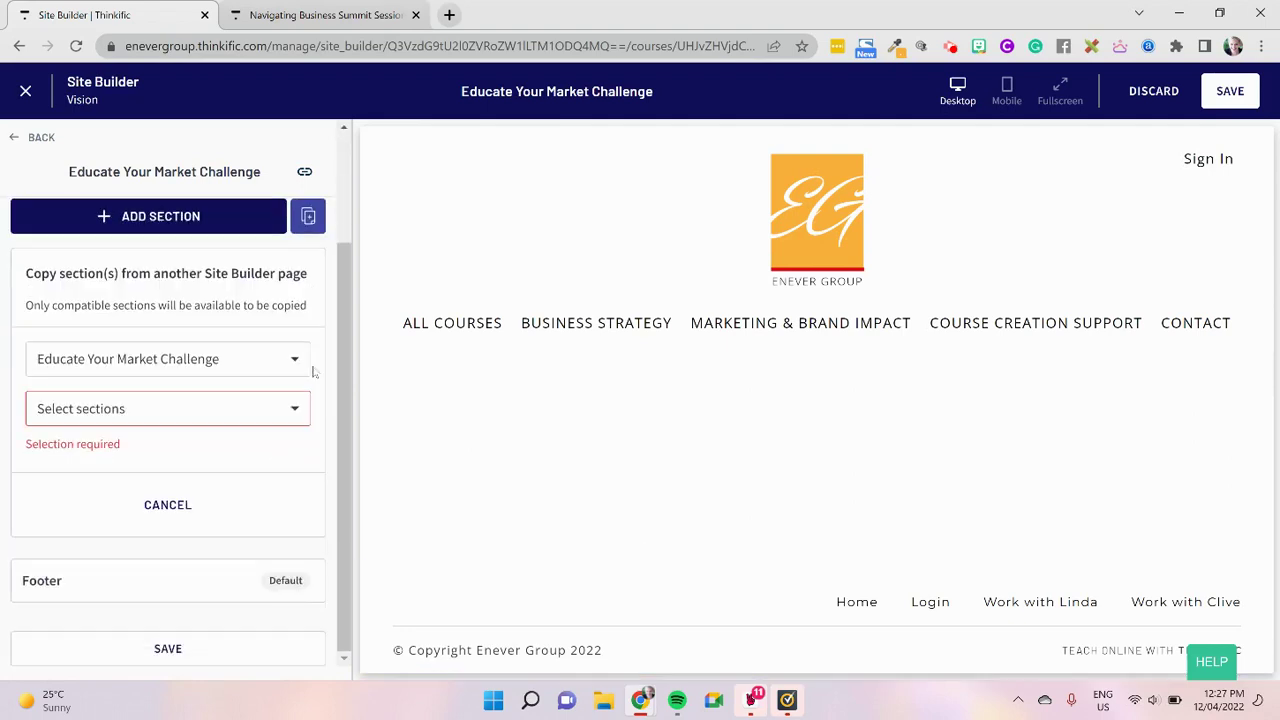
pyautogui.click(266, 374)
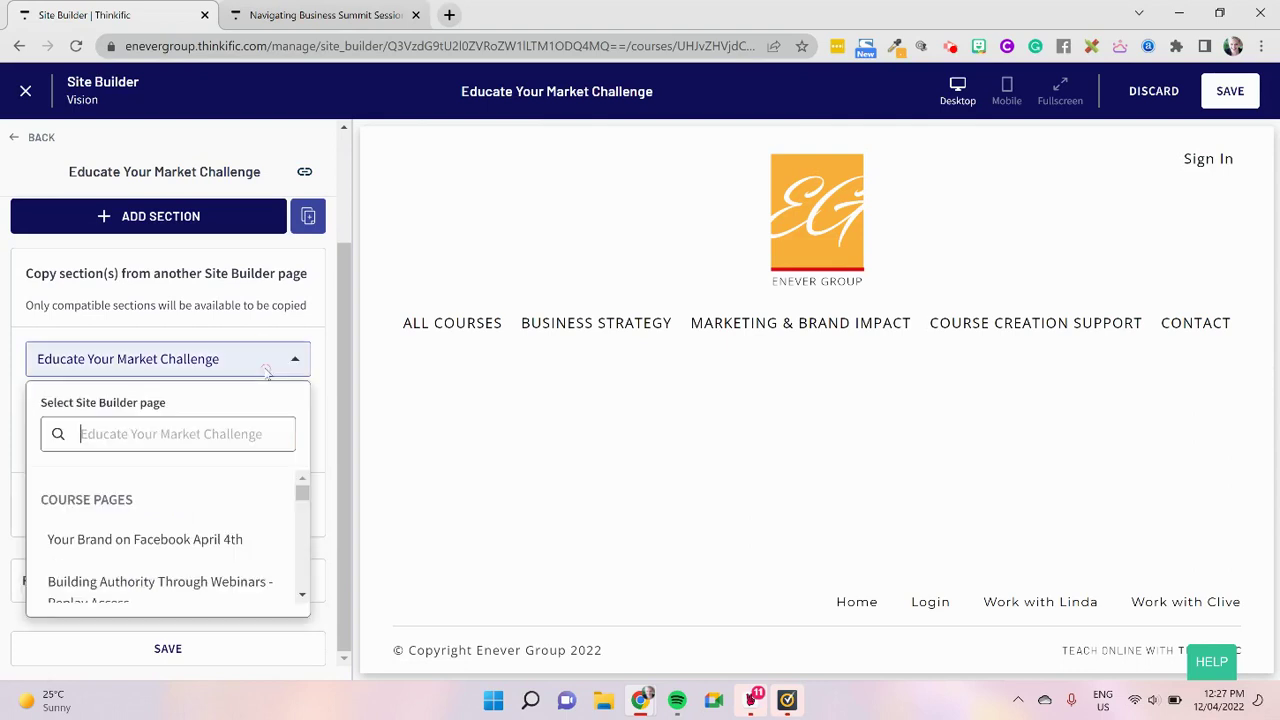
pyautogui.write('nav')
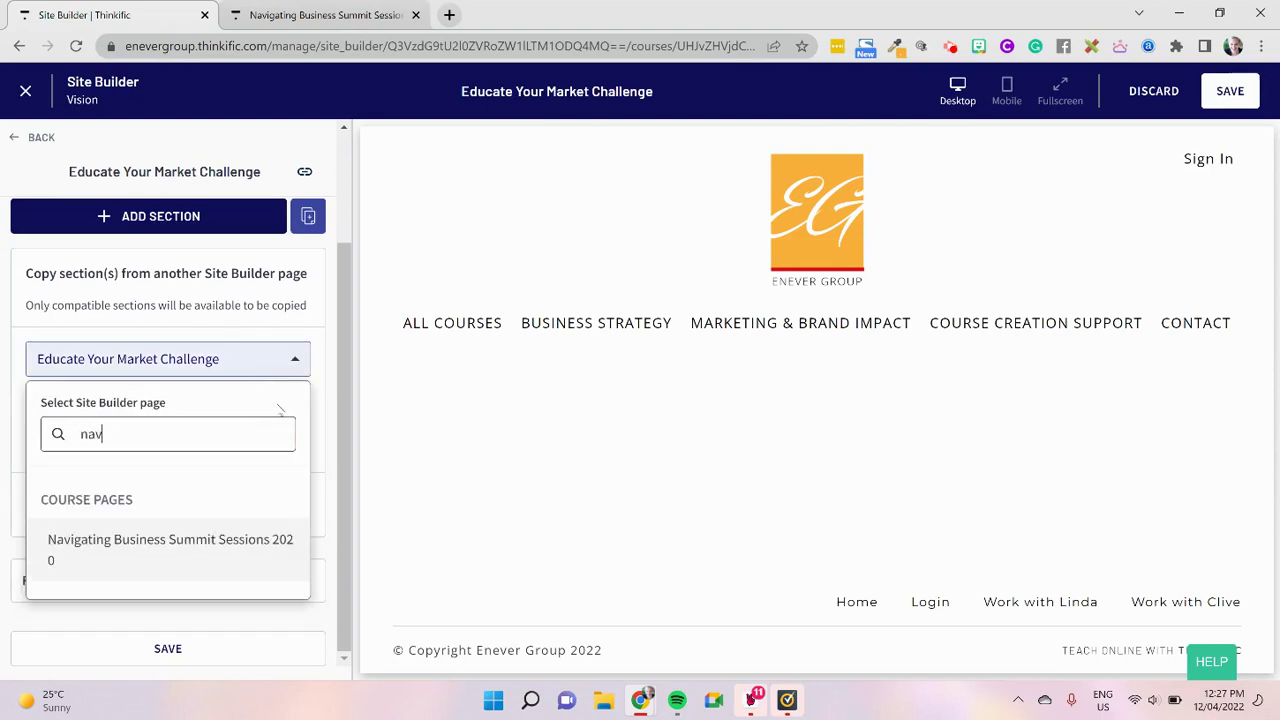
pyautogui.click(157, 552)
pyautogui.click(203, 426)
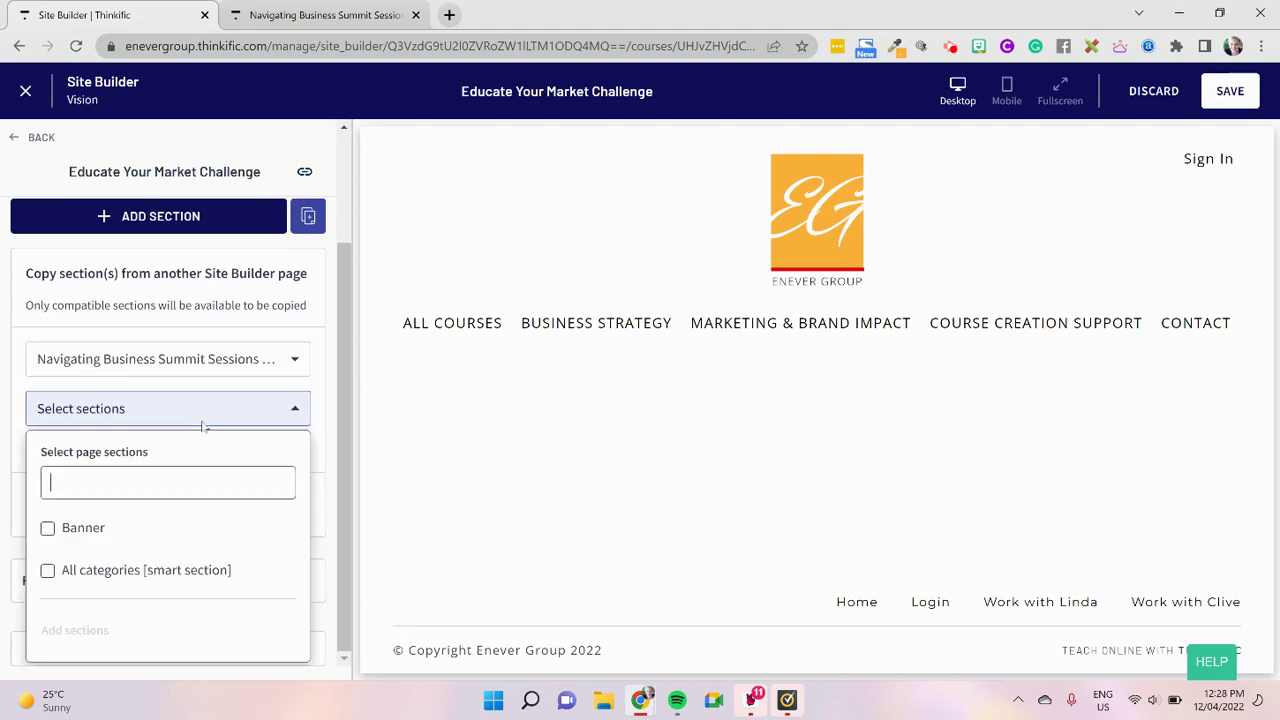
pyautogui.click(94, 528)
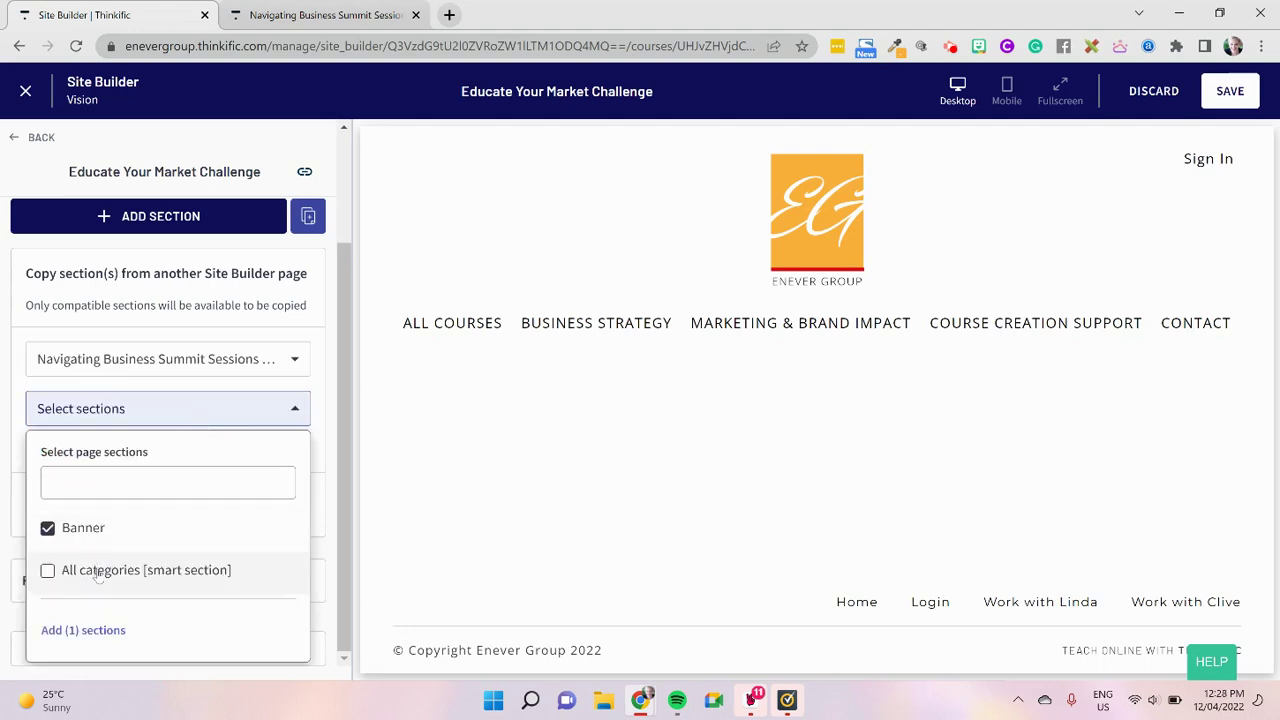
pyautogui.click(128, 572)
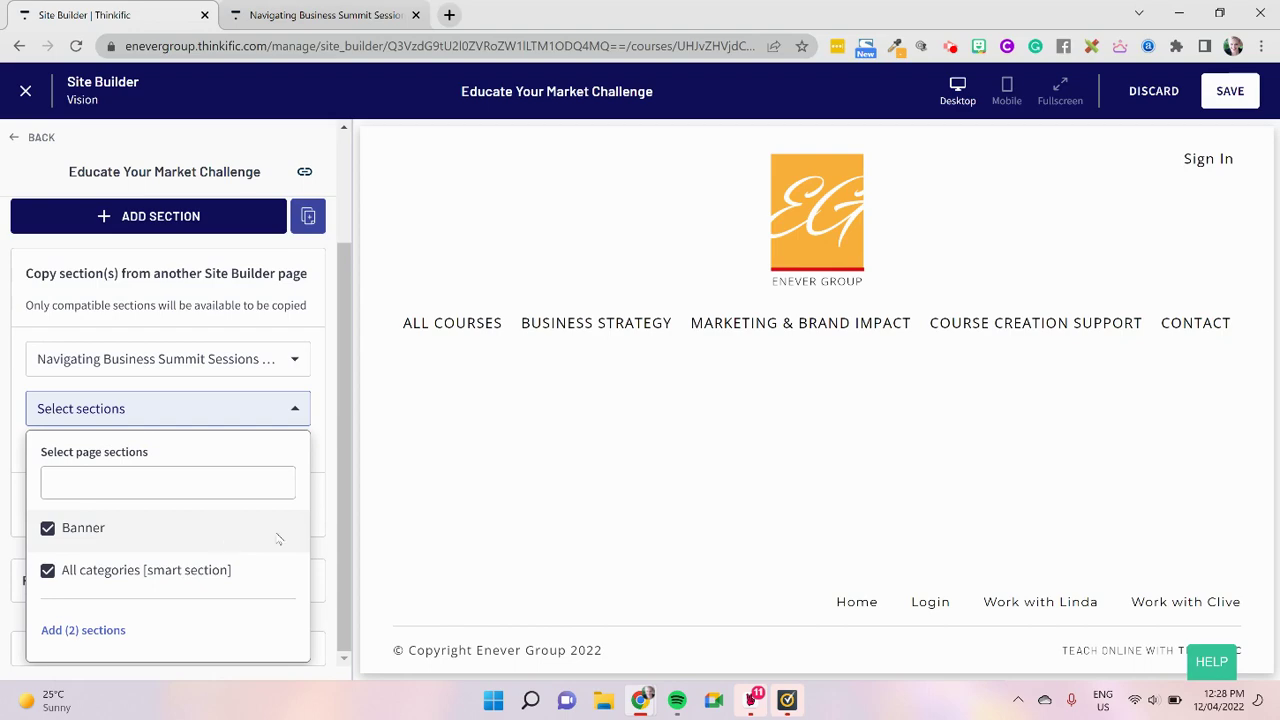
pyautogui.click(90, 630)
# Check the copied unavailable-course banner and category tiles, then save the Educate Your Market Challenge page.
pyautogui.scroll(-5, 431, 598)
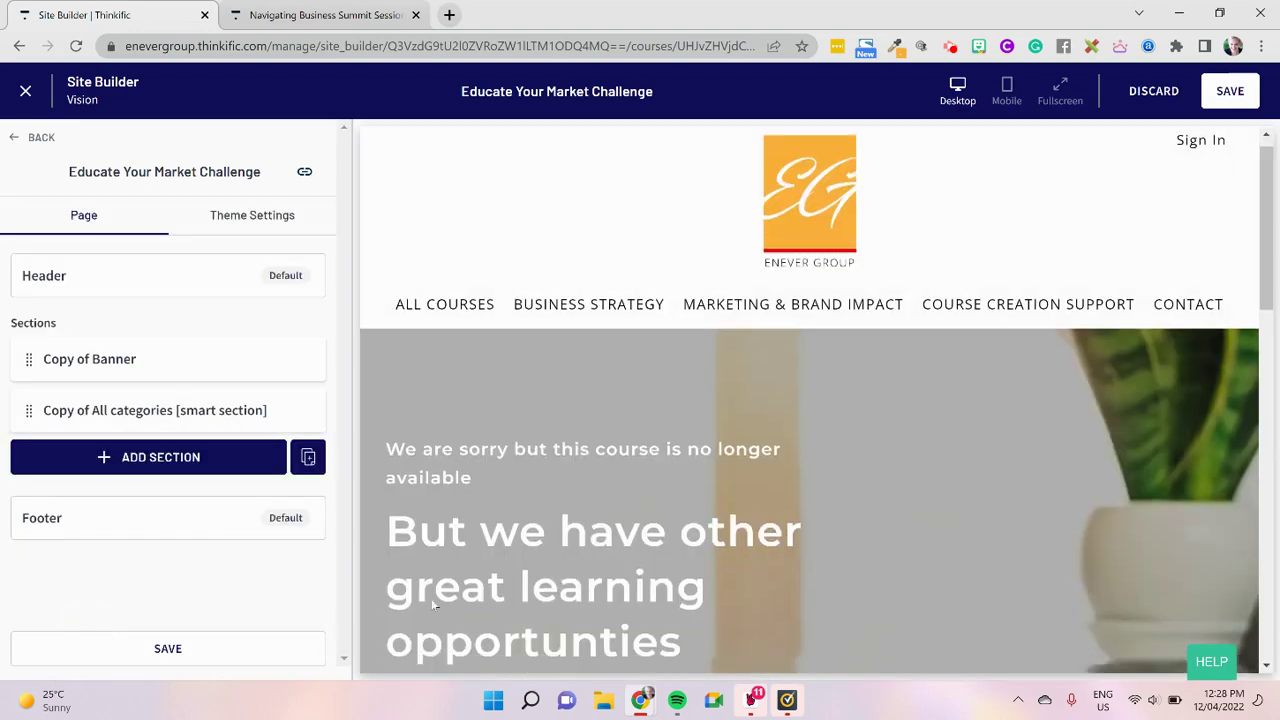
pyautogui.scroll(-6, 547, 550)
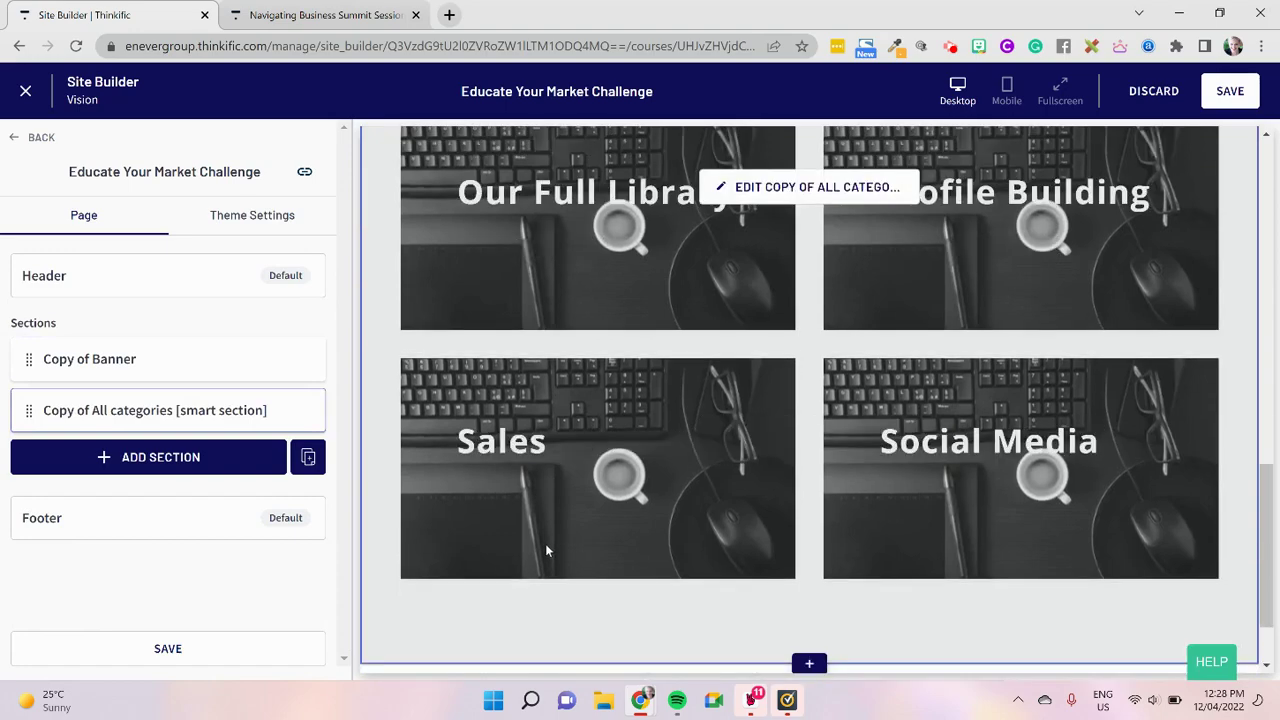
pyautogui.scroll(4, 547, 548)
pyautogui.scroll(4, 548, 548)
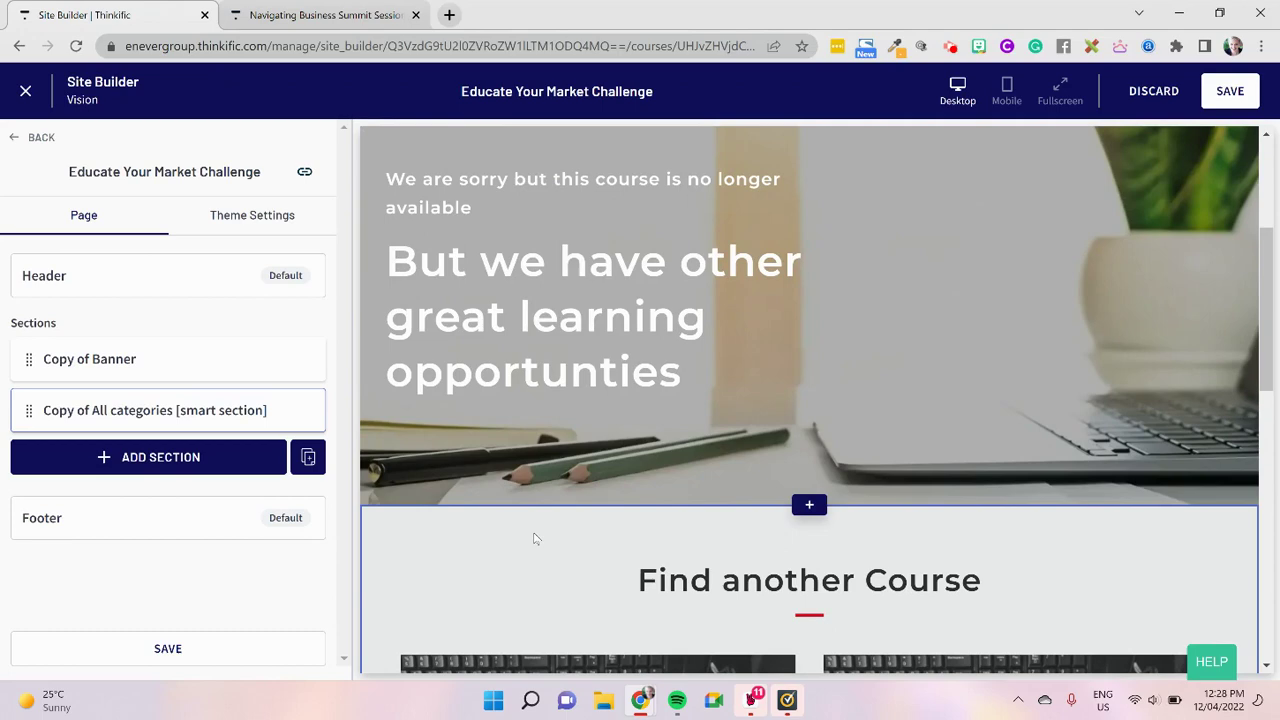
pyautogui.scroll(3, 535, 538)
pyautogui.scroll(-5, 532, 531)
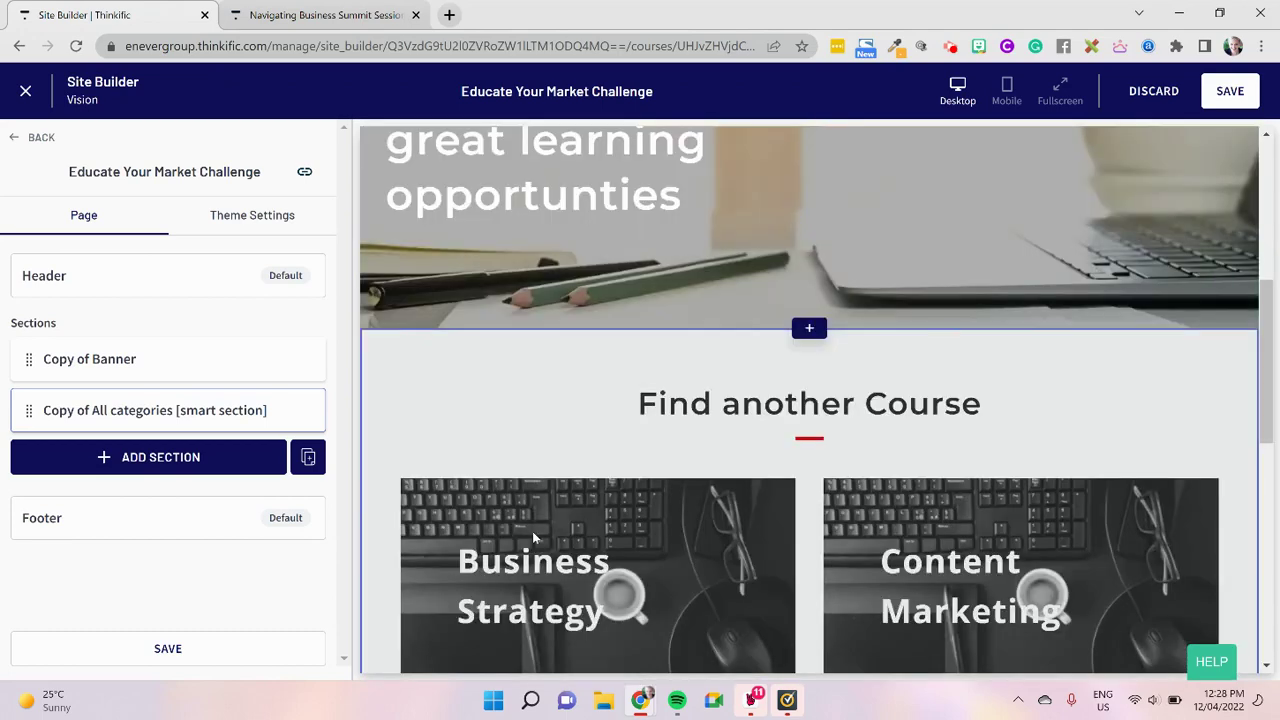
pyautogui.scroll(-1, 532, 531)
pyautogui.scroll(-3, 532, 540)
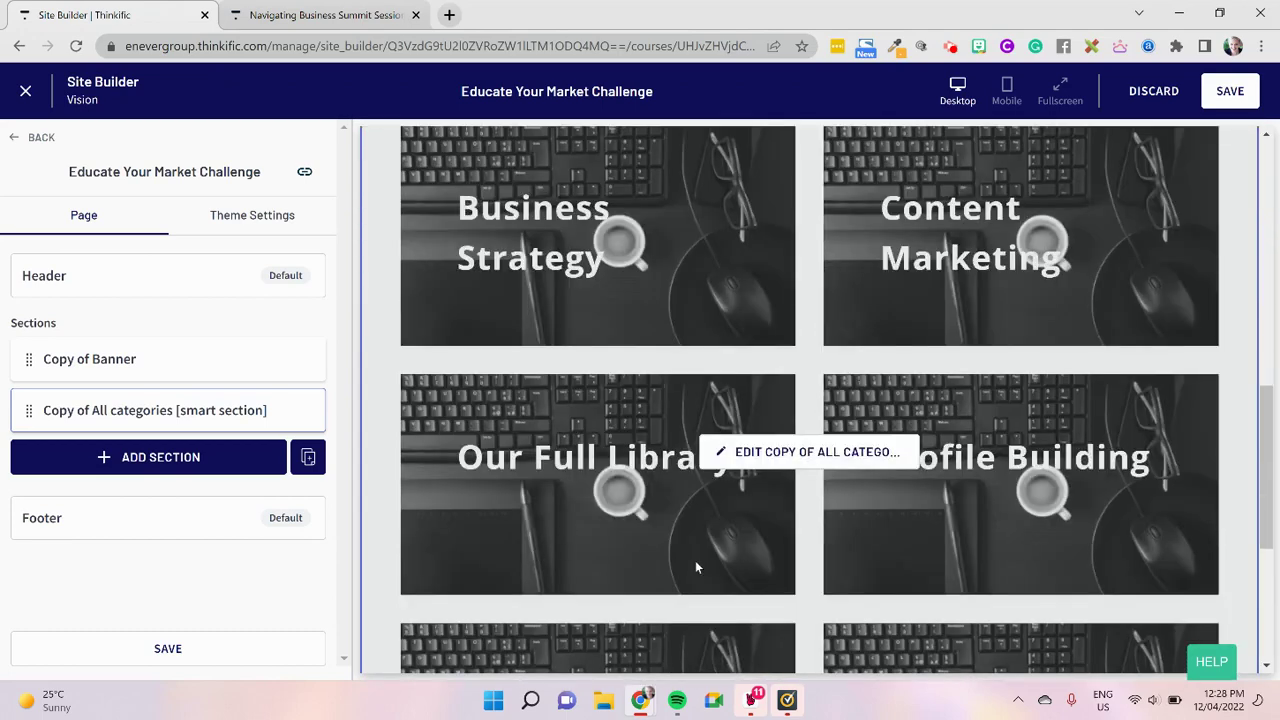
pyautogui.scroll(-4, 678, 556)
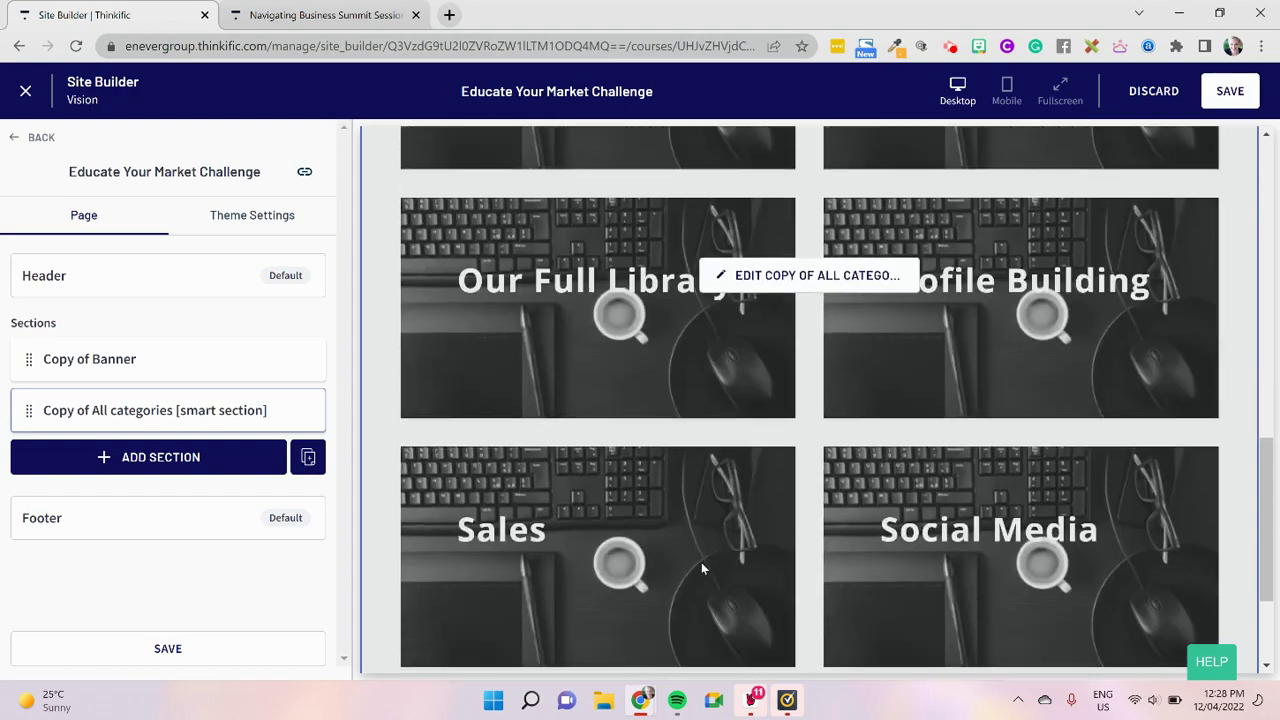
pyautogui.scroll(5, 700, 562)
pyautogui.scroll(5, 700, 562)
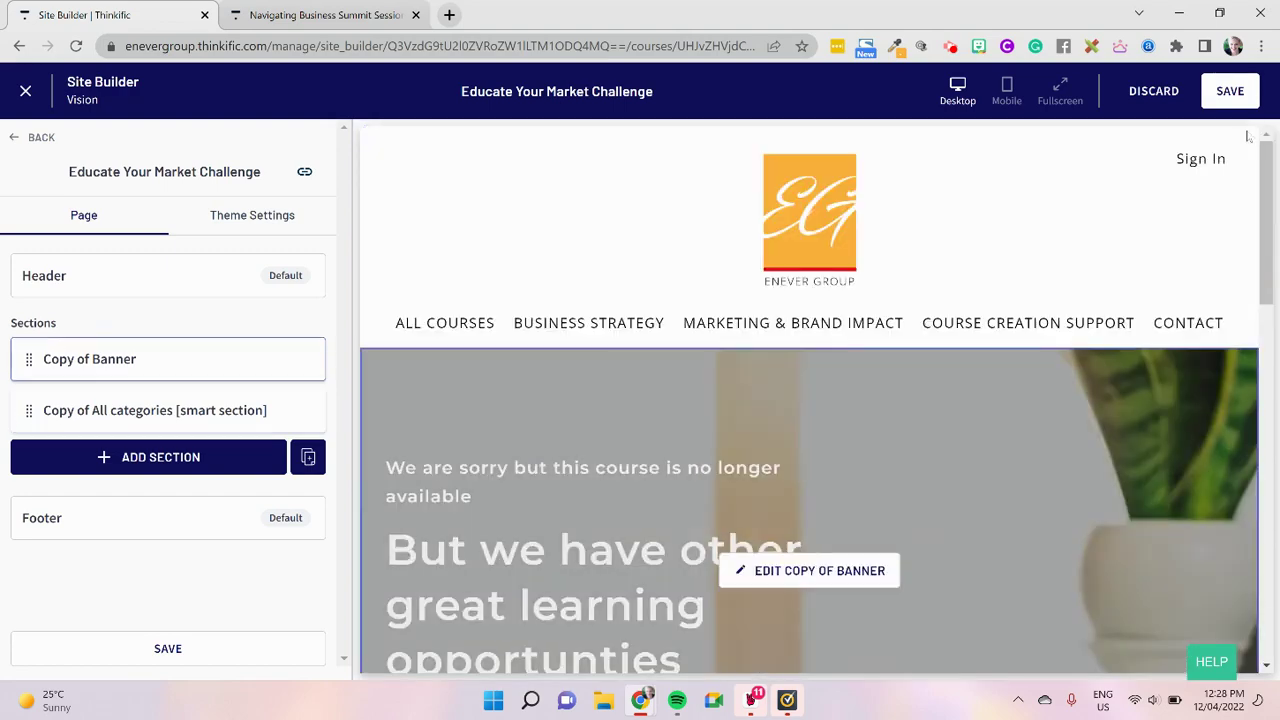
pyautogui.click(1237, 96)
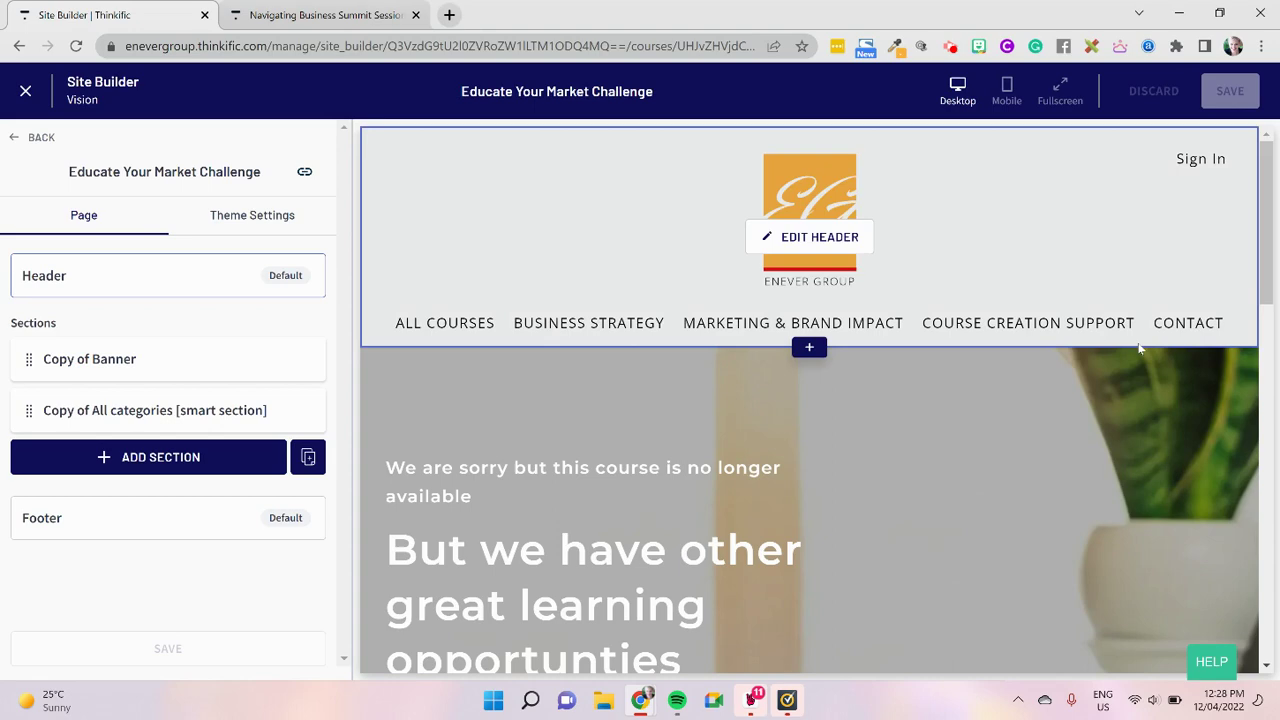
pyautogui.scroll(-10, 1146, 392)
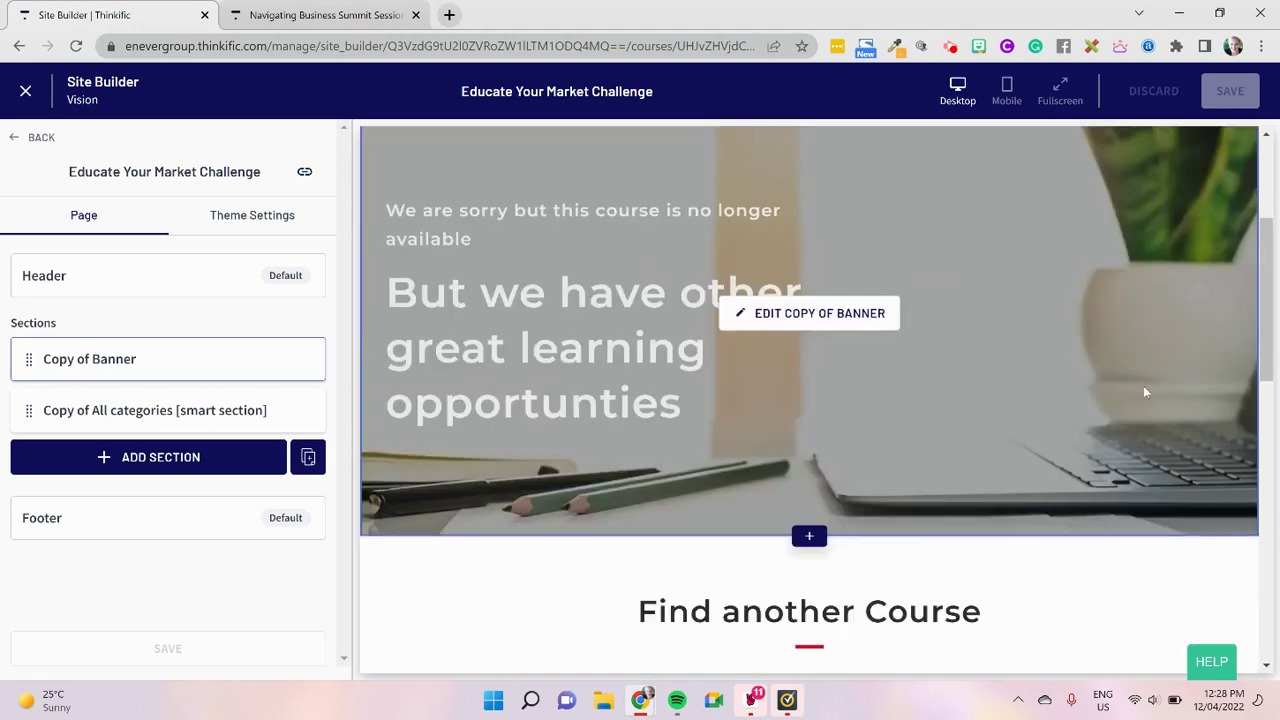